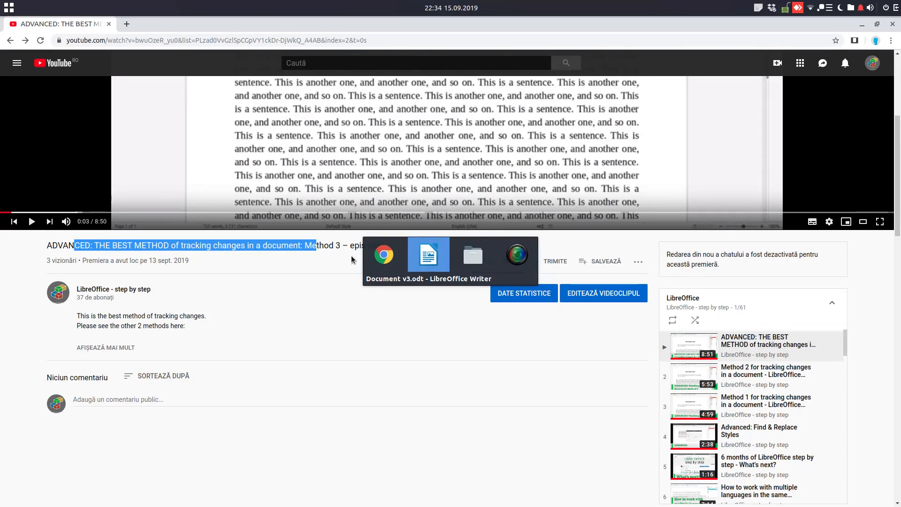
# Switch to Document v3.odt in LibreOffice Writer and toggle the display of tracked changes, leaving them shown
pyautogui.hotkey('alt', 'Tab')
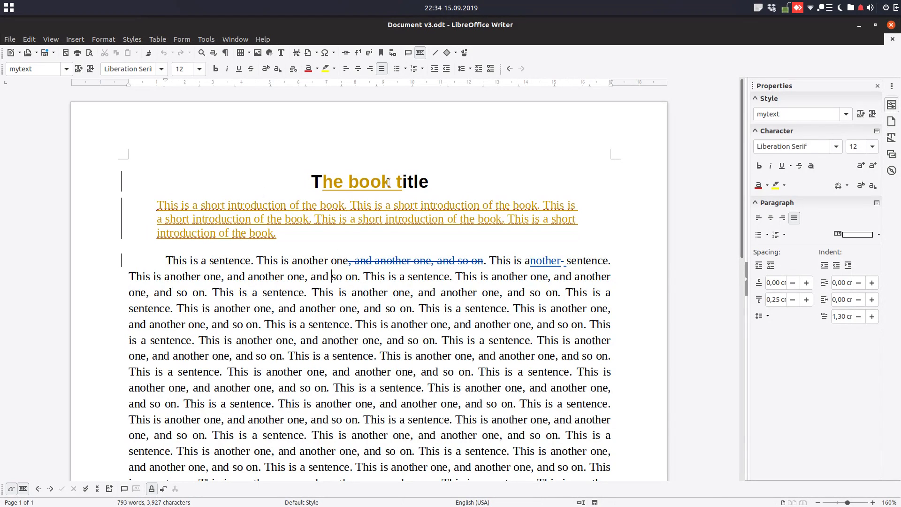
pyautogui.click(11, 489)
pyautogui.click(10, 489)
pyautogui.click(11, 489)
pyautogui.click(11, 489)
pyautogui.moveTo(348, 185)
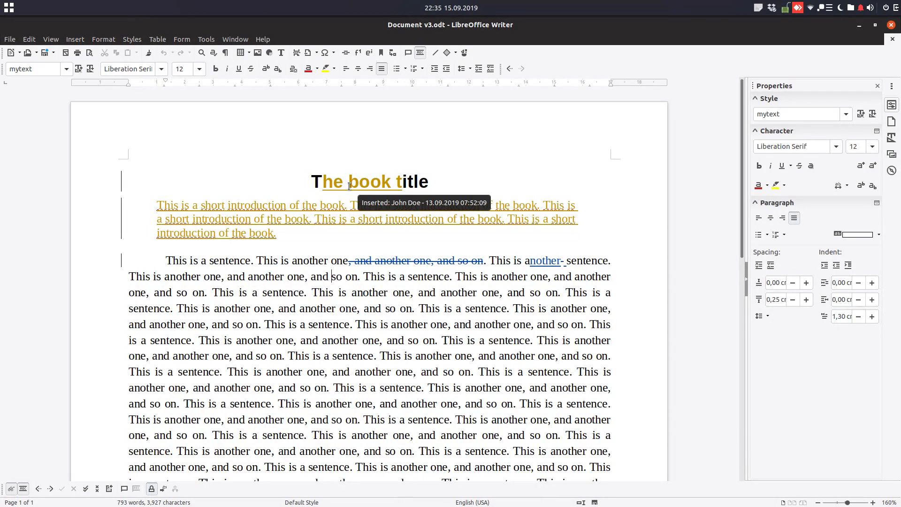
# Make sure Extended tips is enabled in the General options of LibreOffice and apply the settings
pyautogui.click(235, 39)
pyautogui.moveTo(206, 39)
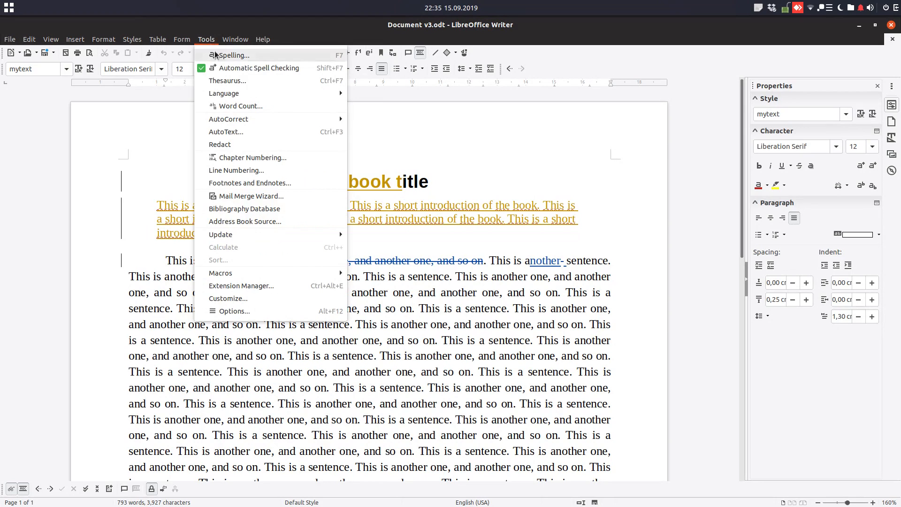
pyautogui.click(249, 311)
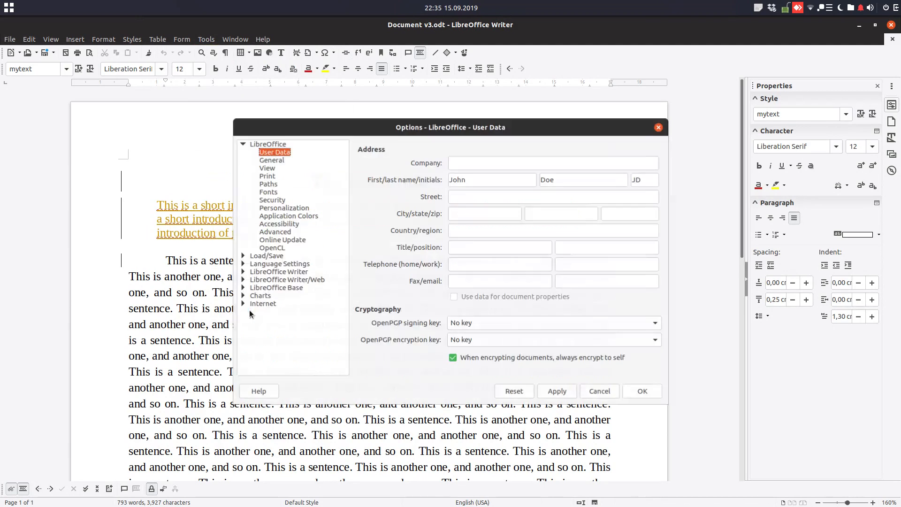
pyautogui.click(277, 162)
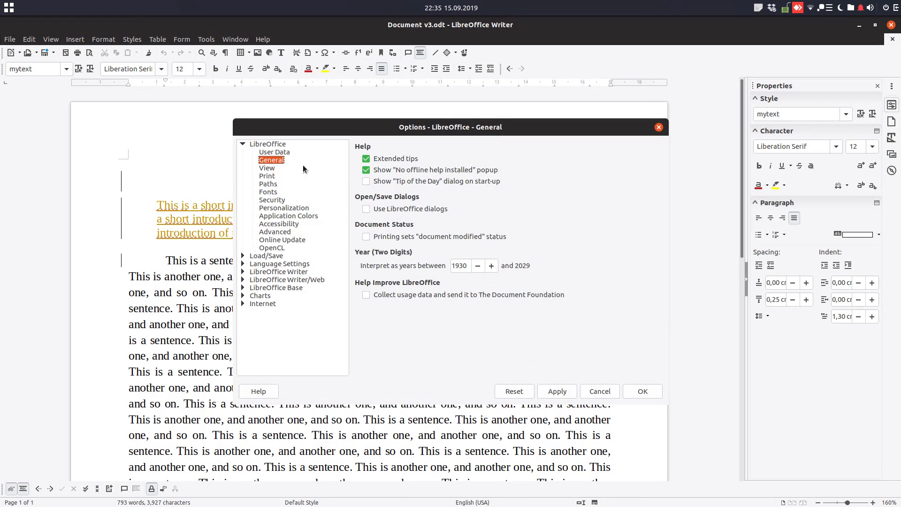
pyautogui.click(366, 159)
pyautogui.click(366, 160)
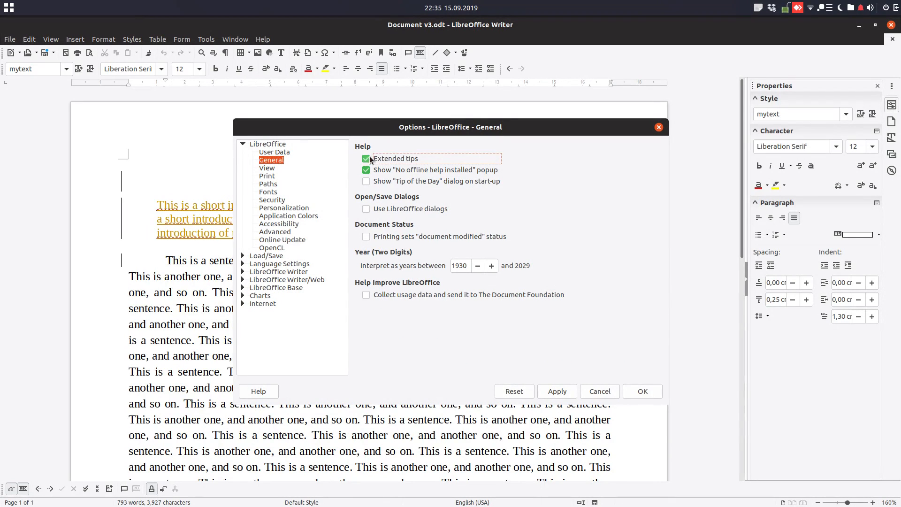
pyautogui.click(551, 391)
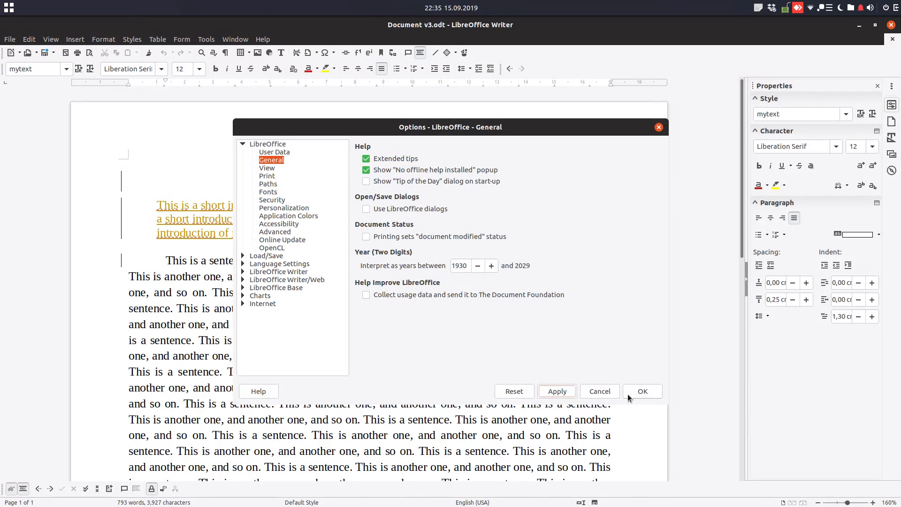
pyautogui.click(629, 392)
pyautogui.click(495, 308)
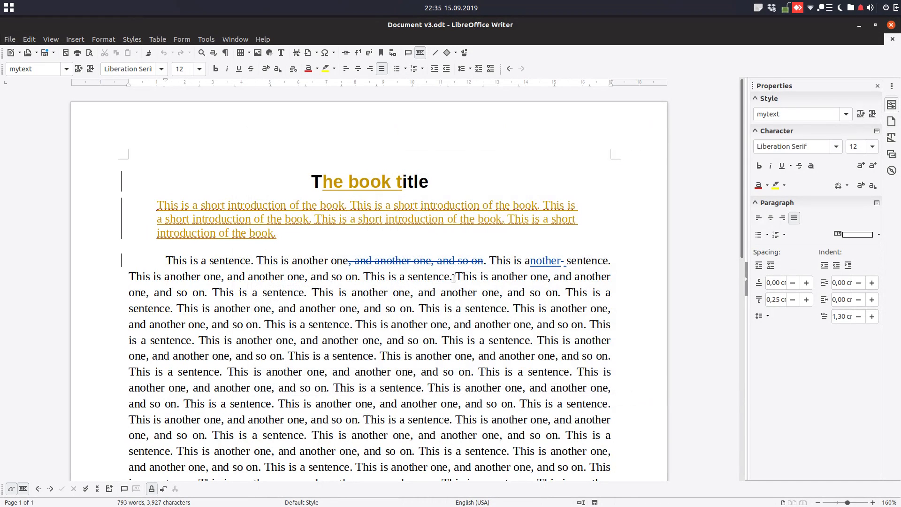
# Attach the comment "this long title is better" to the tracked insertion in the book title
pyautogui.moveTo(385, 185)
pyautogui.click(330, 188)
pyautogui.click(30, 40)
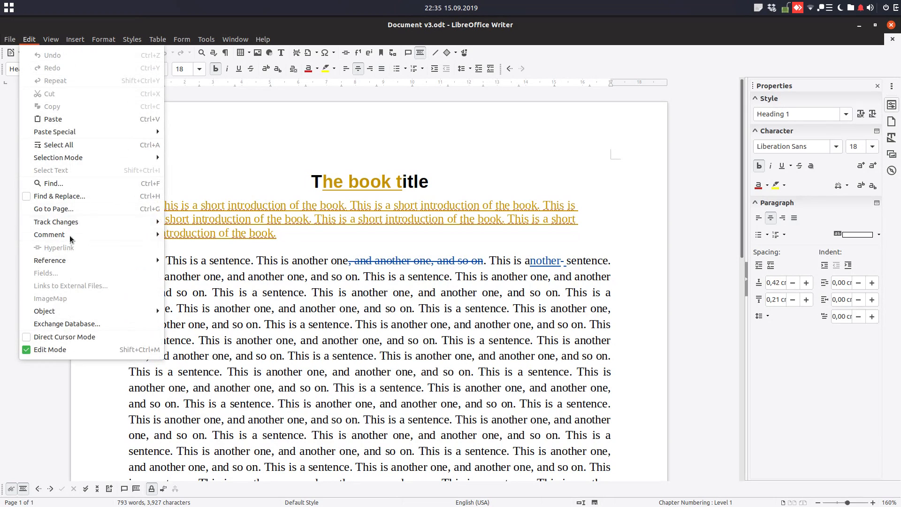
pyautogui.moveTo(75, 222)
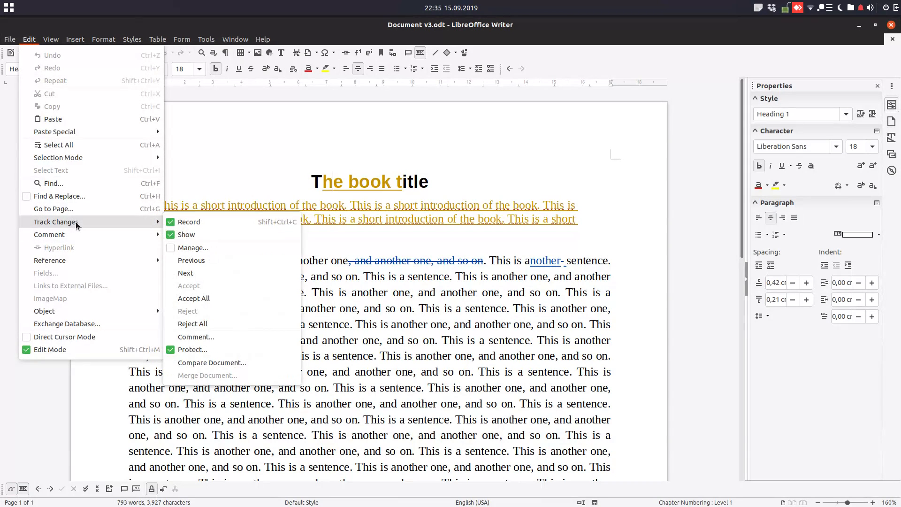
pyautogui.click(217, 338)
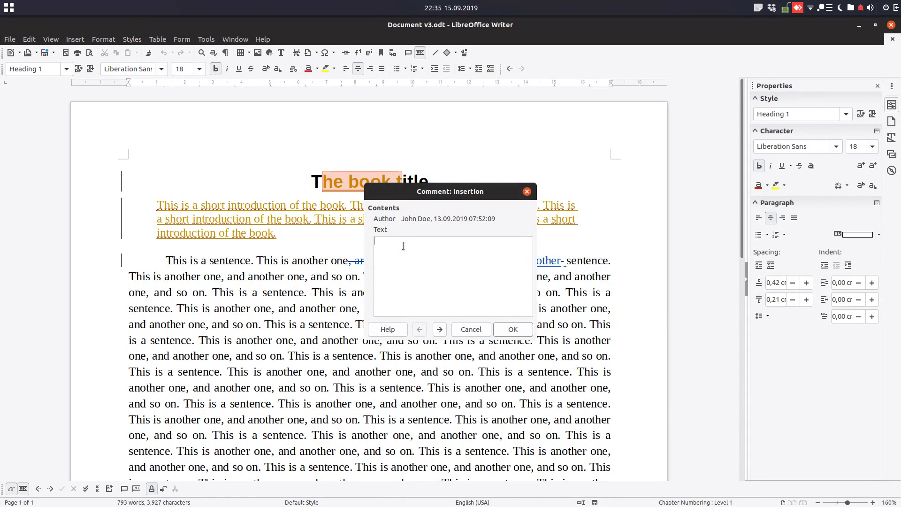
pyautogui.write('this long title is better')
pyautogui.click(440, 329)
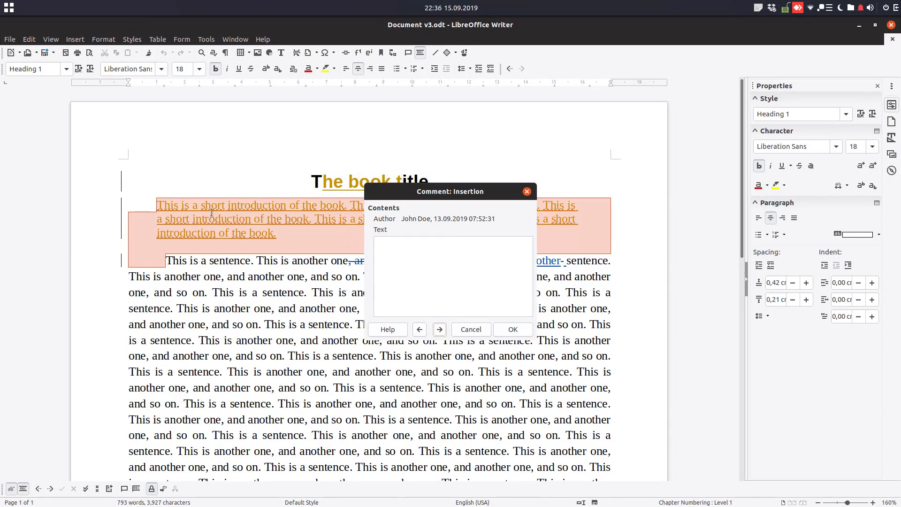
# Attach the comment "I consider this description to be very usefull here" to the tracked insertion of the introduction paragraph
pyautogui.click(437, 249)
pyautogui.write('I consider this de')
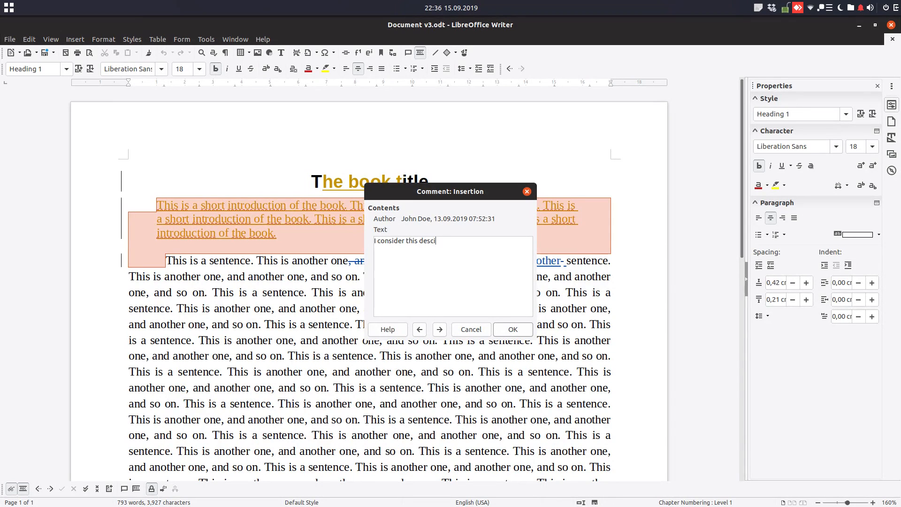
pyautogui.write('scription to be ')
pyautogui.write('very ui')
pyautogui.write('se')
pyautogui.write('full here')
pyautogui.click(439, 329)
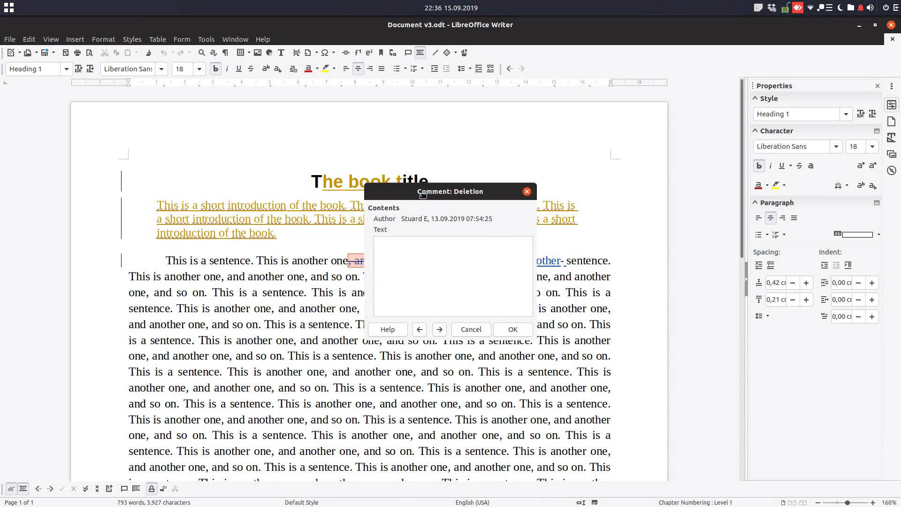
pyautogui.click(513, 329)
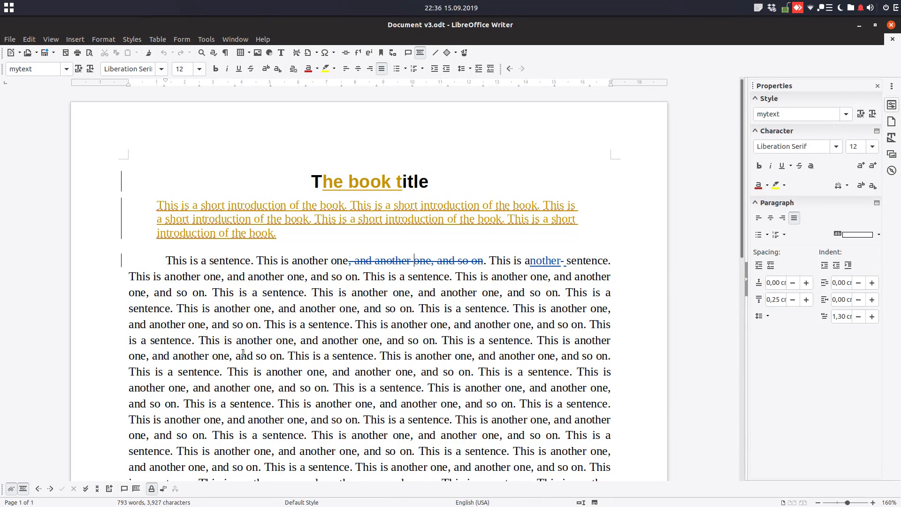
# Attach the comment "i remove it because i consider not to be relevant" to the tracked deletion in the first body sentence
pyautogui.click(136, 489)
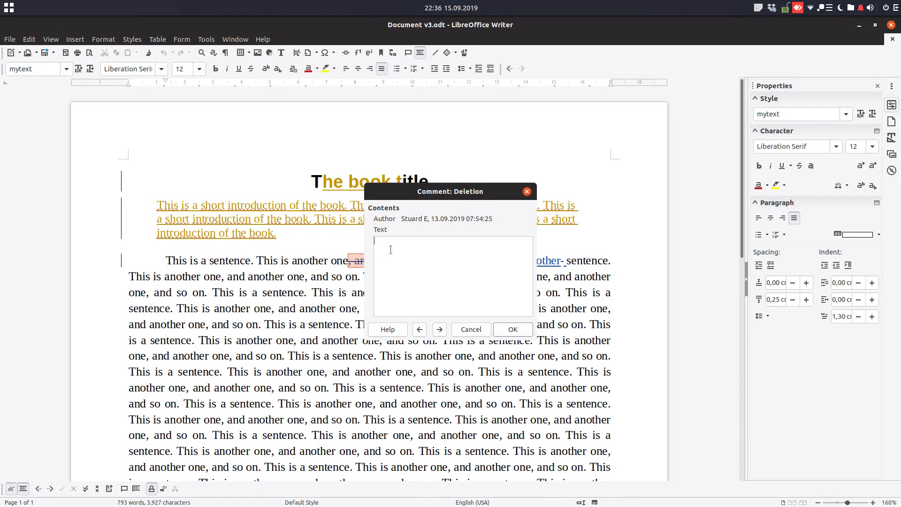
pyautogui.write('i remove it because i condsider')
pyautogui.press('BackSpace')
pyautogui.press('BackSpace')
pyautogui.press('BackSpace')
pyautogui.write('ider not beto be relevant')
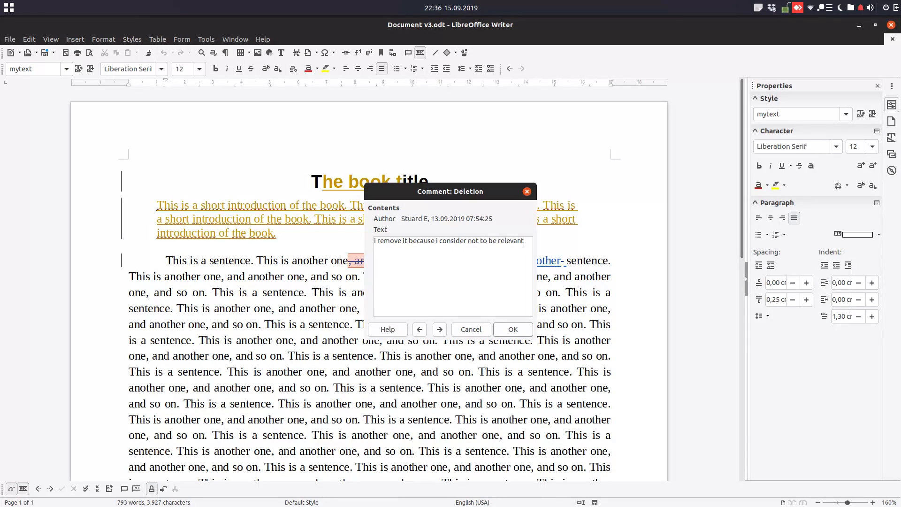
pyautogui.click(500, 331)
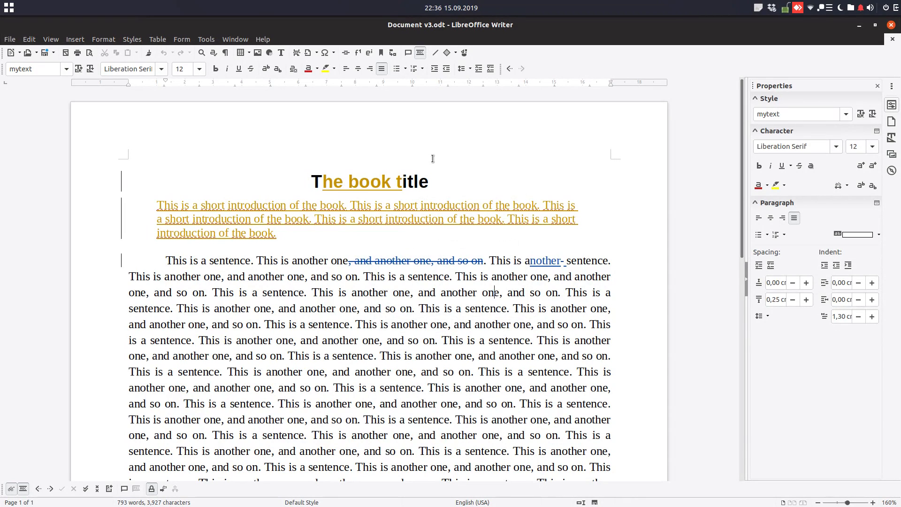
# Check the Extended tips setting in the General options and read the comment tips on the commented tracked changes
pyautogui.click(207, 40)
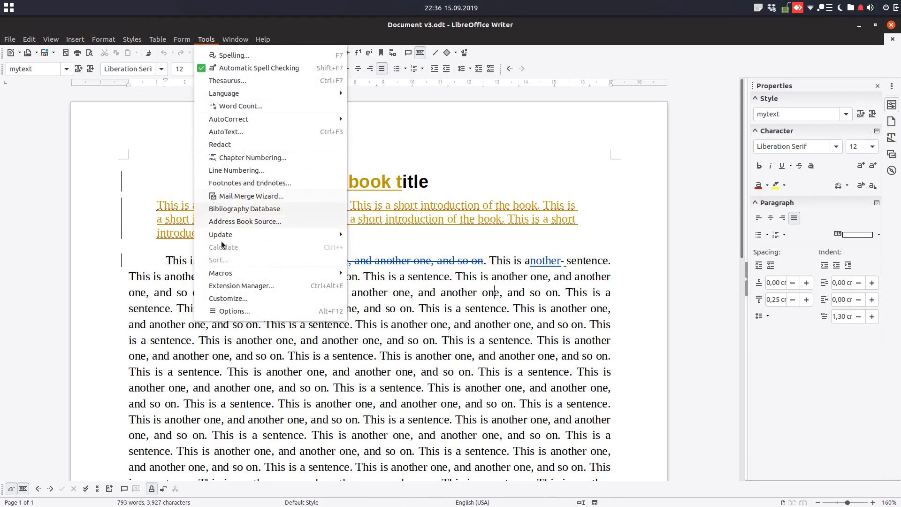
pyautogui.click(231, 311)
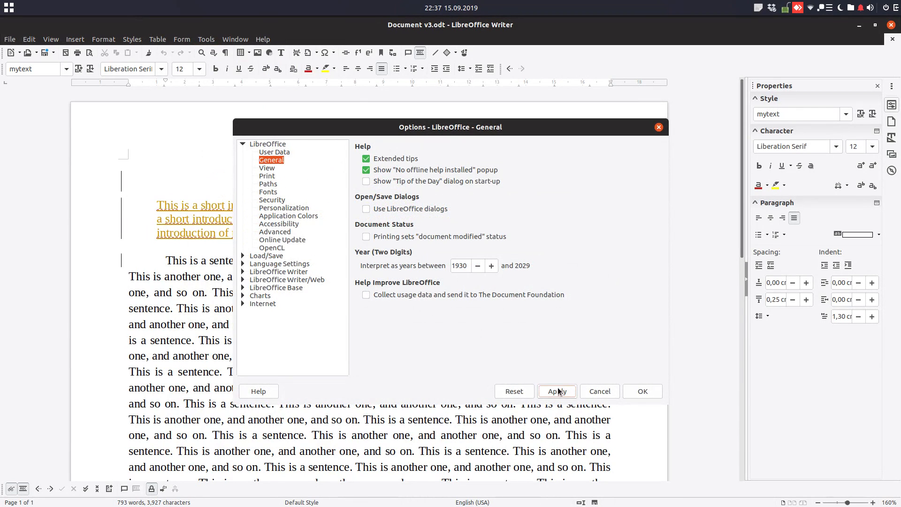
pyautogui.click(600, 391)
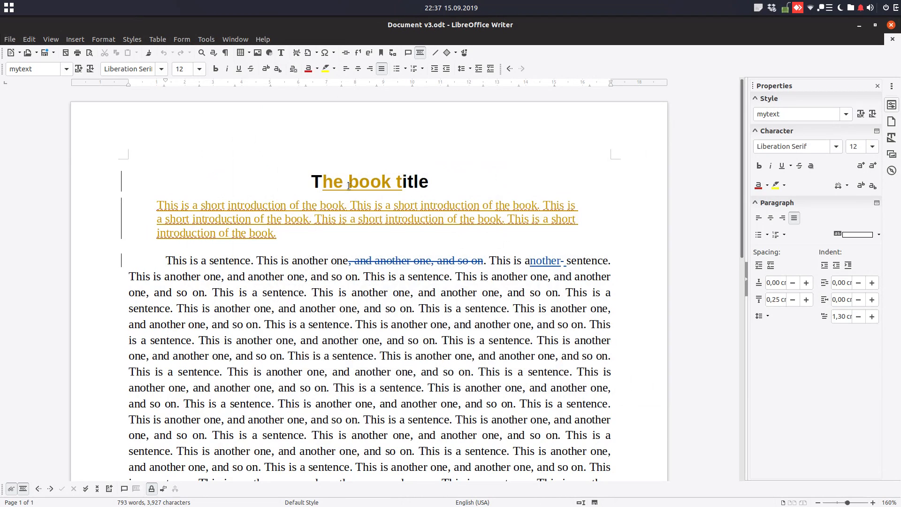
pyautogui.moveTo(348, 185)
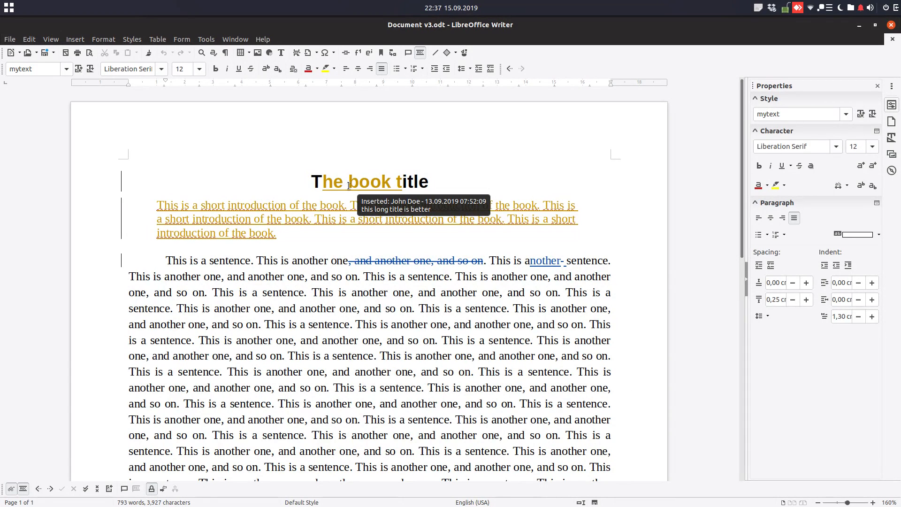
pyautogui.moveTo(345, 204)
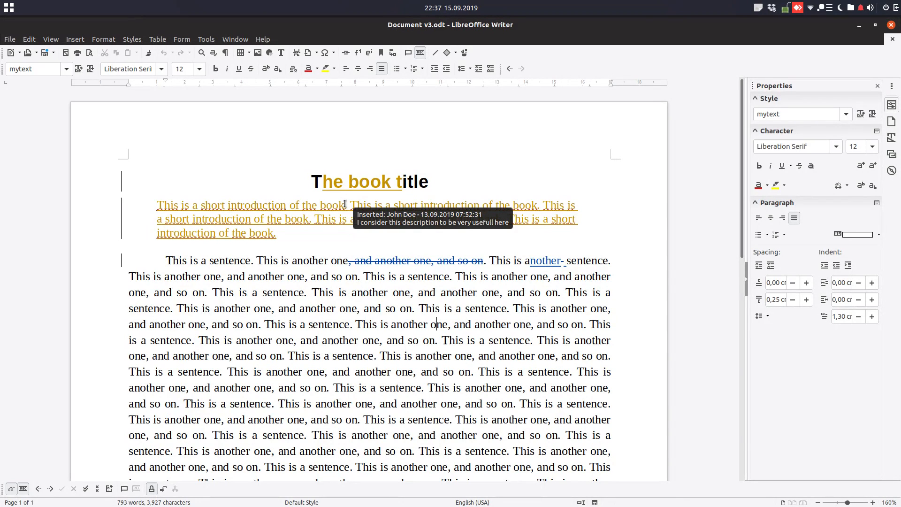
pyautogui.moveTo(377, 262)
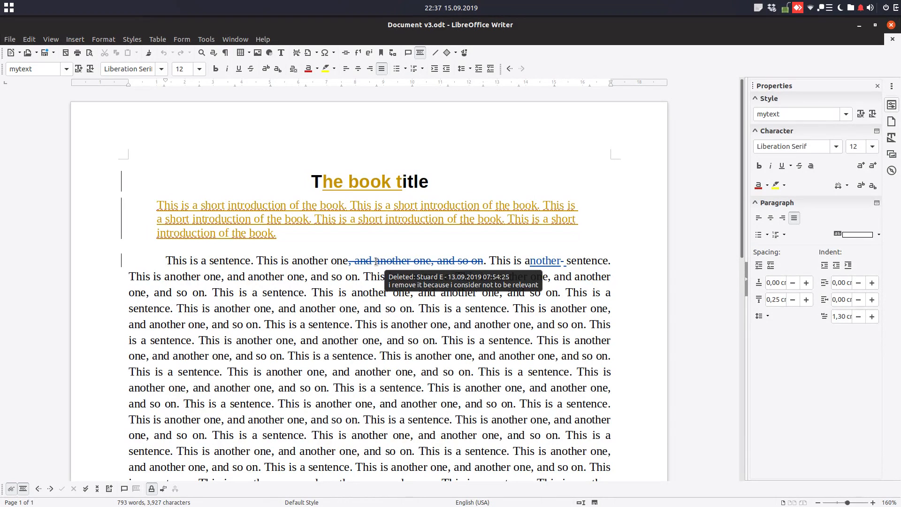
pyautogui.moveTo(381, 223)
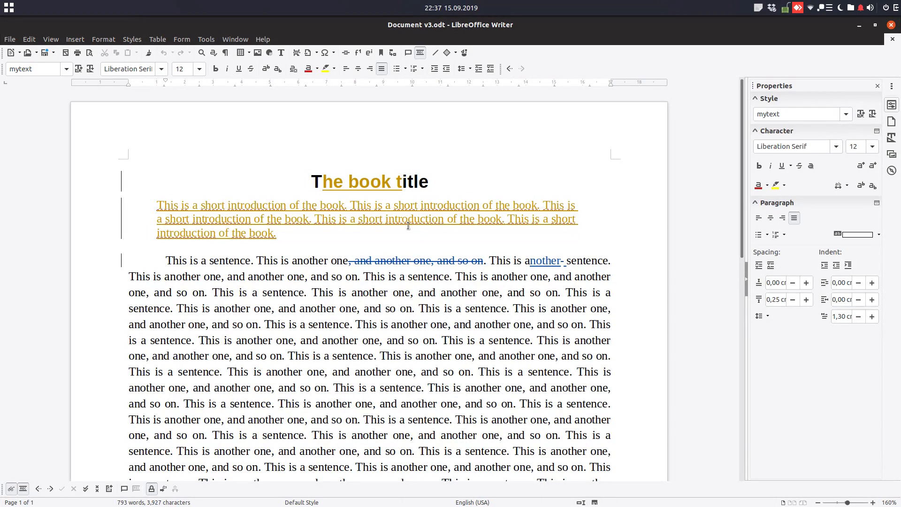
# View the comment on the tracked insertion in the book title and close it
pyautogui.click(359, 183)
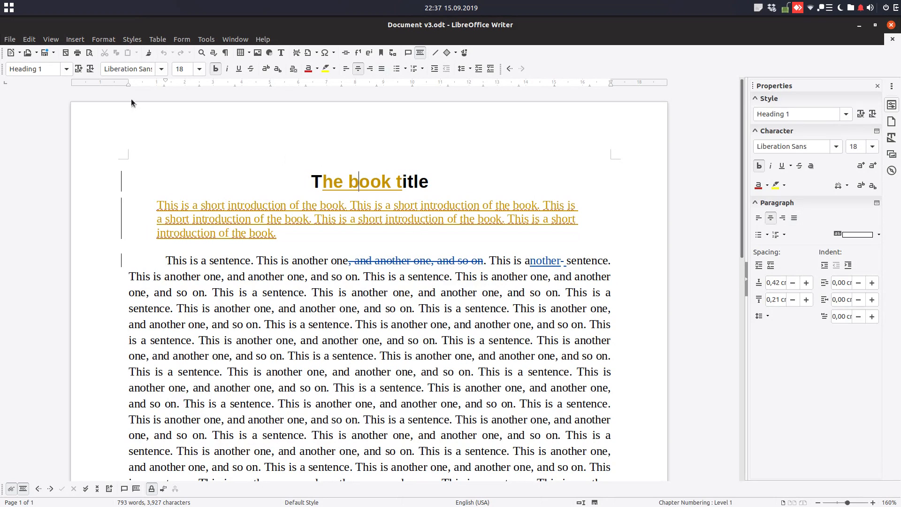
pyautogui.click(34, 41)
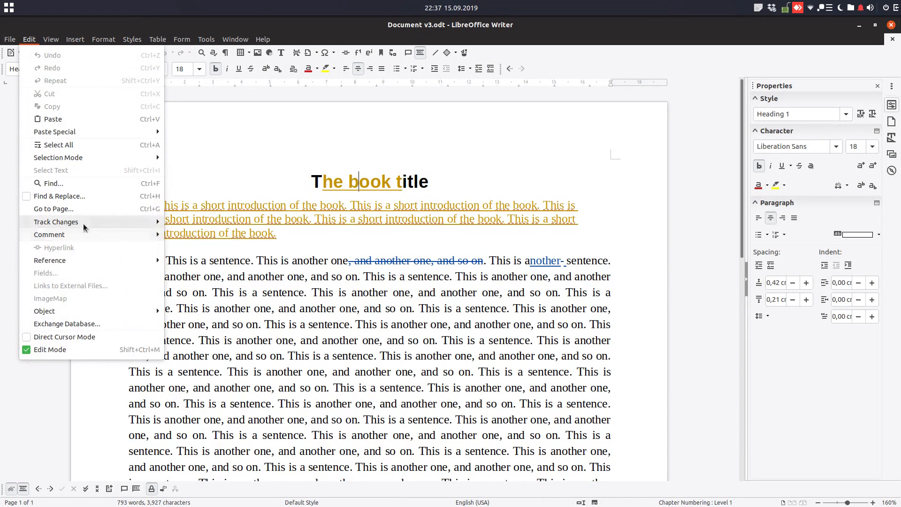
pyautogui.moveTo(89, 223)
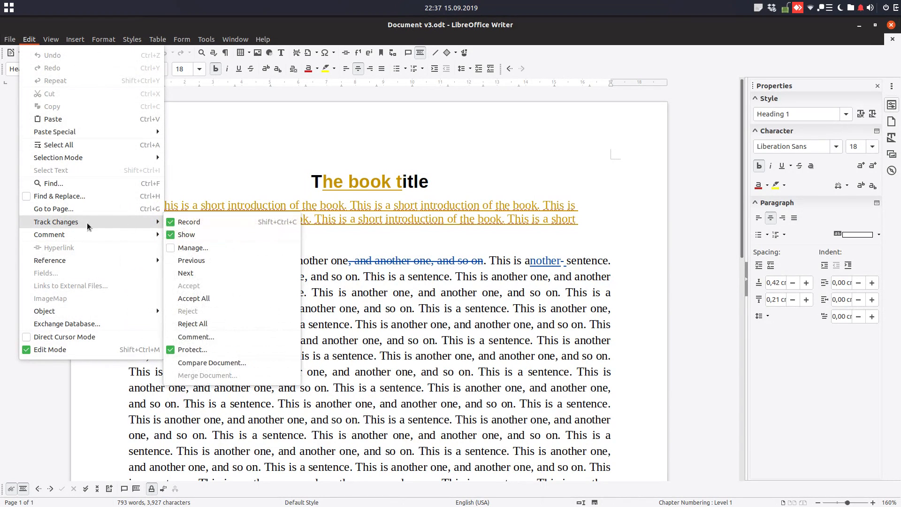
pyautogui.click(196, 337)
pyautogui.click(513, 329)
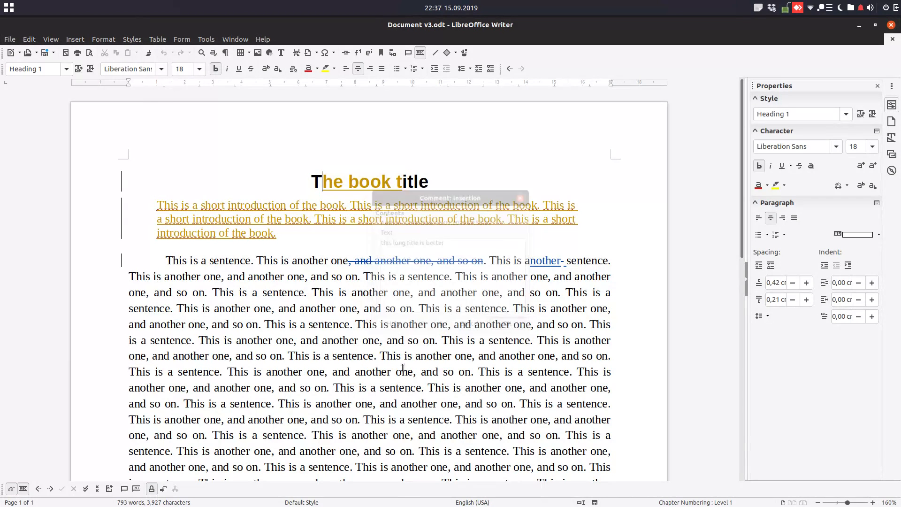
# Browse forward and back through the comments of the tracked changes, starting at the title, and close without editing
pyautogui.click(376, 182)
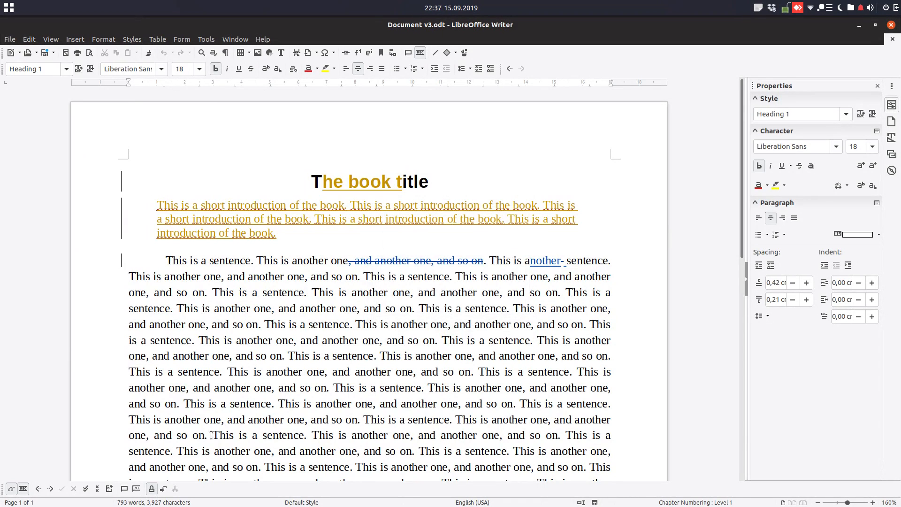
pyautogui.click(137, 488)
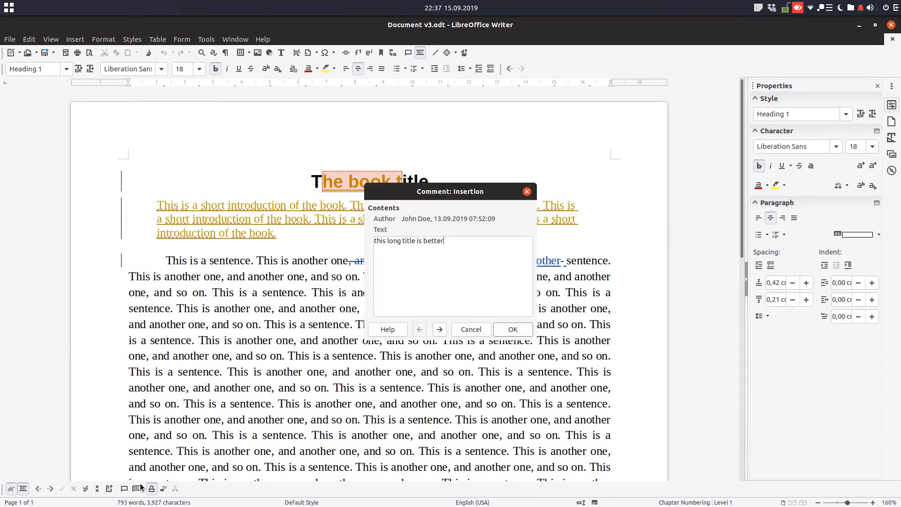
pyautogui.click(440, 330)
pyautogui.click(440, 331)
pyautogui.click(420, 329)
pyautogui.click(420, 329)
pyautogui.click(439, 329)
pyautogui.click(439, 330)
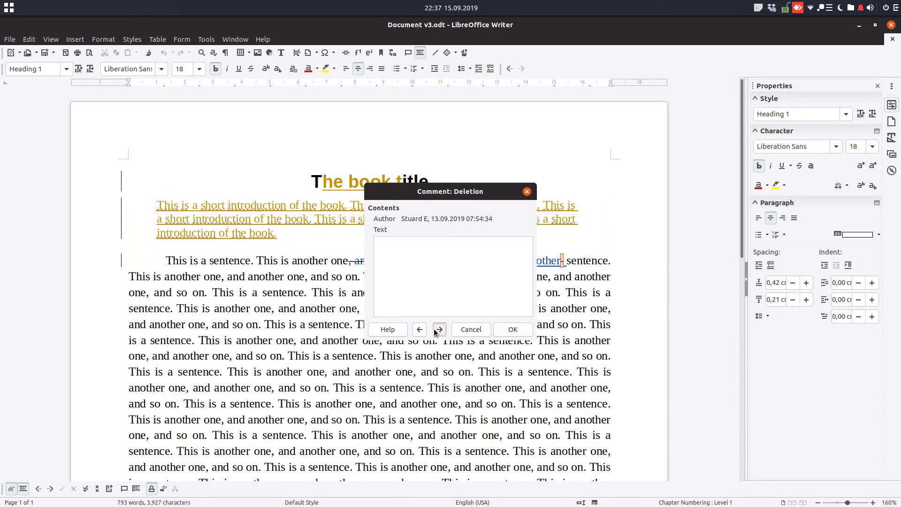
pyautogui.click(470, 329)
# Step forward from the title insertion through the comments of the following tracked changes, then close the comment dialog
pyautogui.click(359, 184)
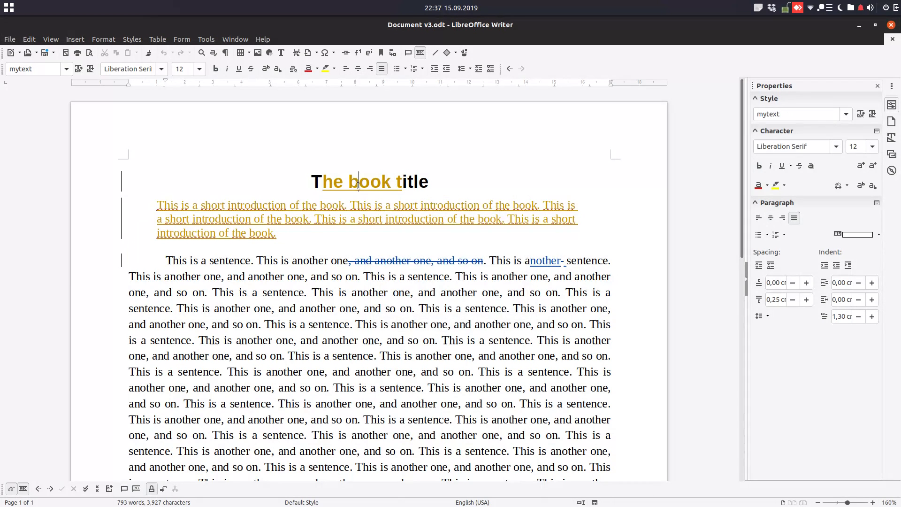
pyautogui.click(30, 40)
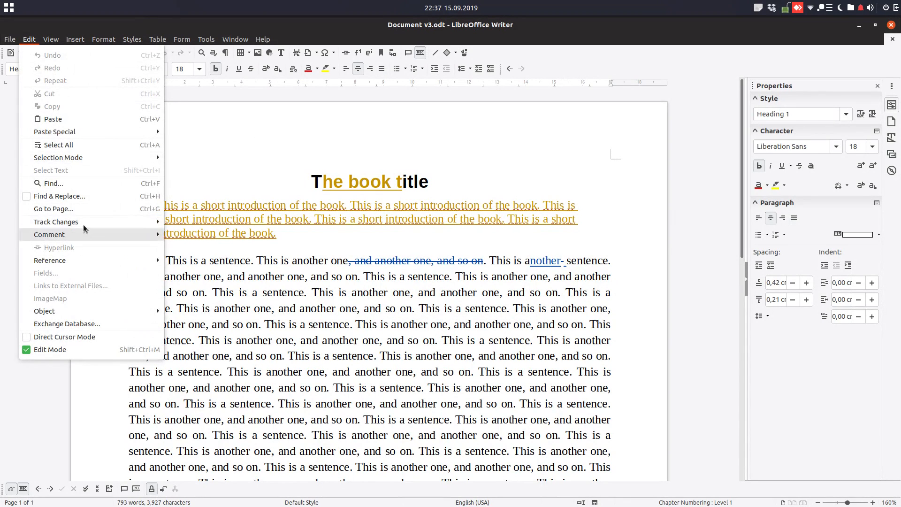
pyautogui.moveTo(83, 224)
pyautogui.click(196, 336)
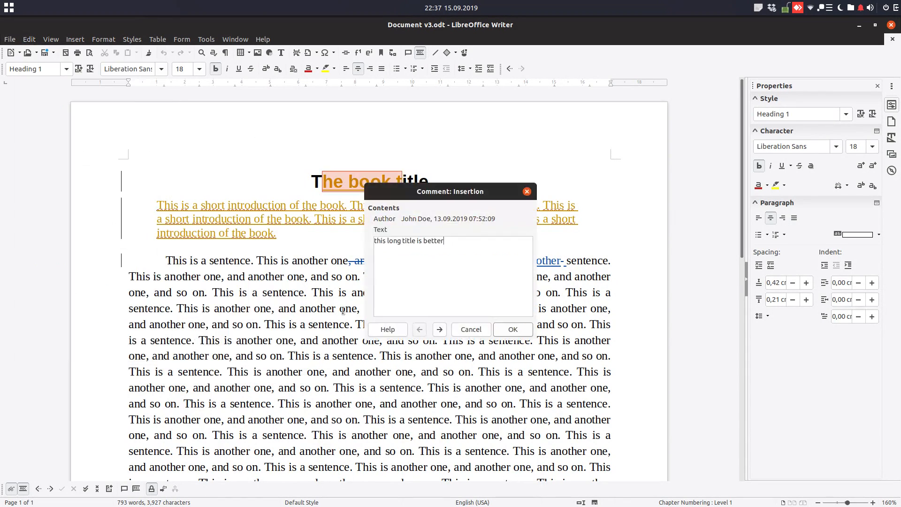
pyautogui.click(439, 329)
pyautogui.click(440, 330)
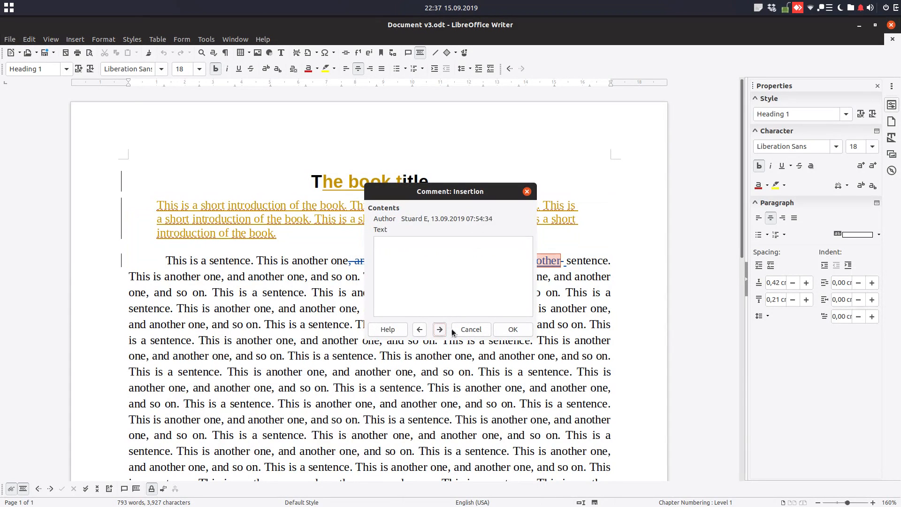
pyautogui.click(513, 330)
pyautogui.click(444, 339)
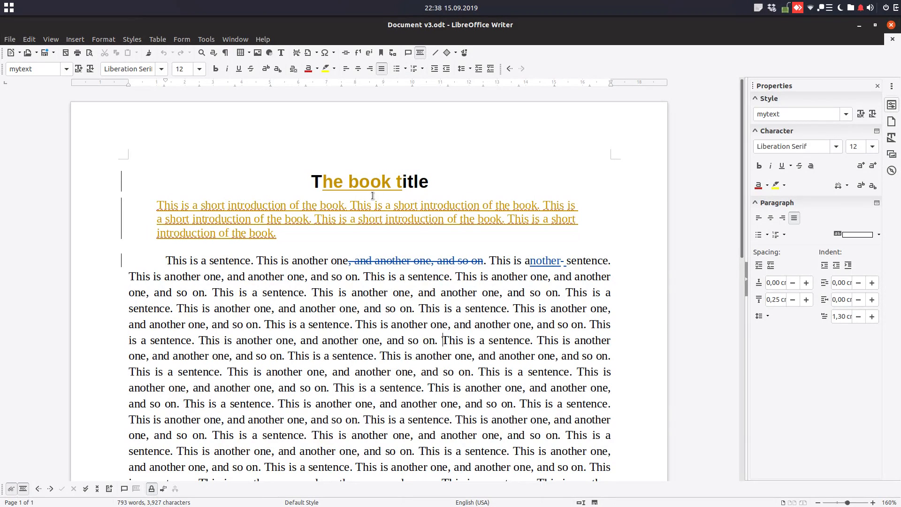
# View the comments of all tracked changes together in the Manage Changes list and close it
pyautogui.click(350, 183)
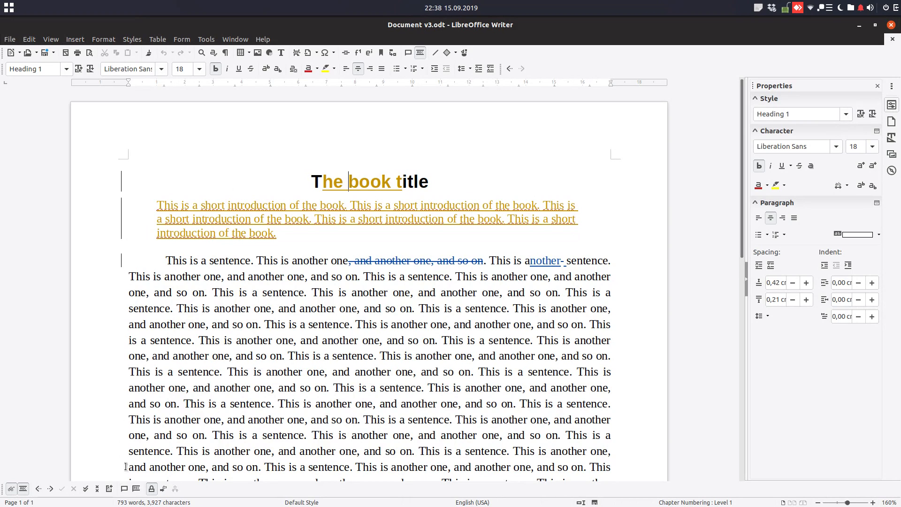
pyautogui.click(32, 40)
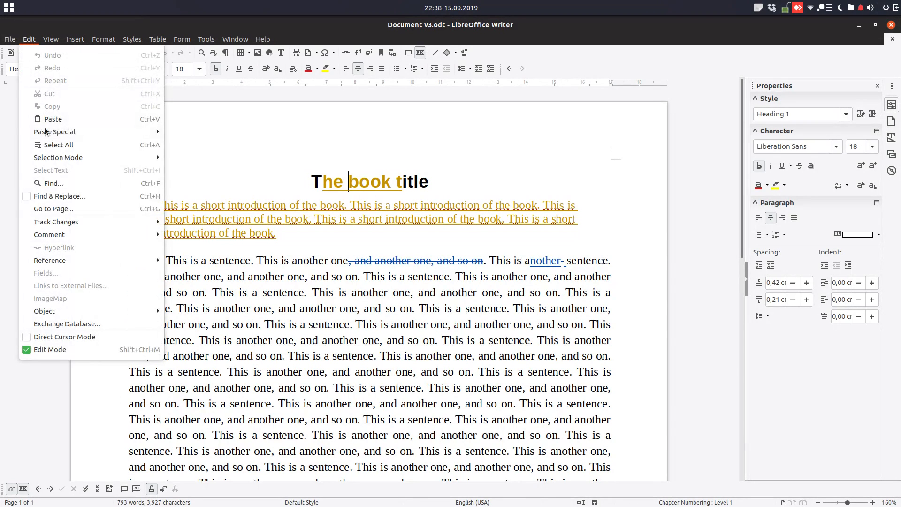
pyautogui.moveTo(73, 220)
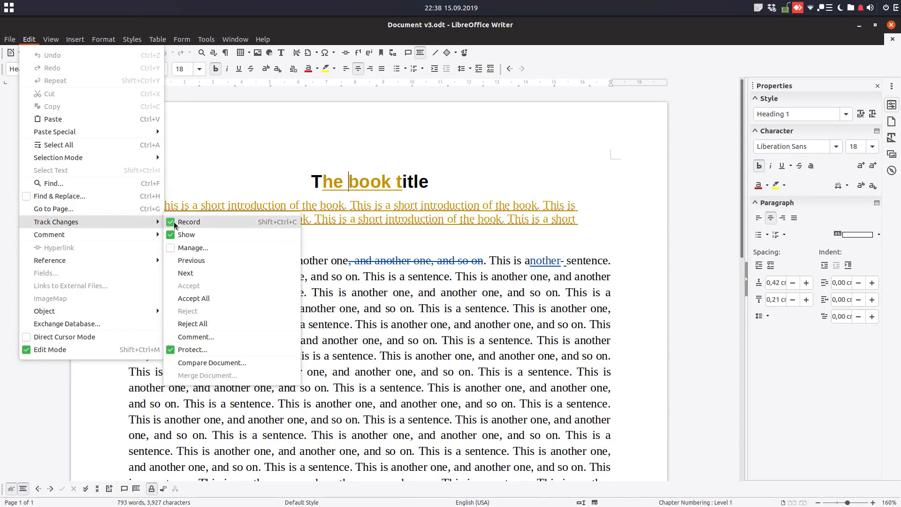
pyautogui.click(204, 252)
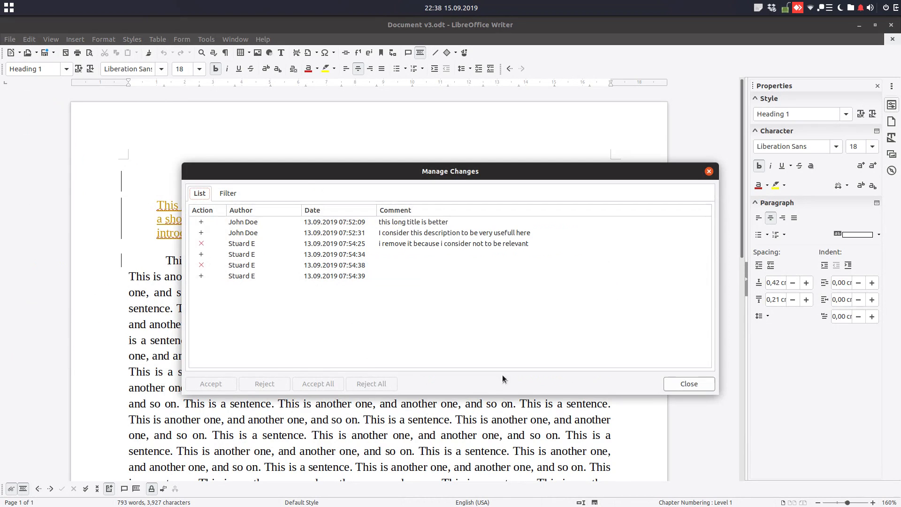
pyautogui.click(680, 385)
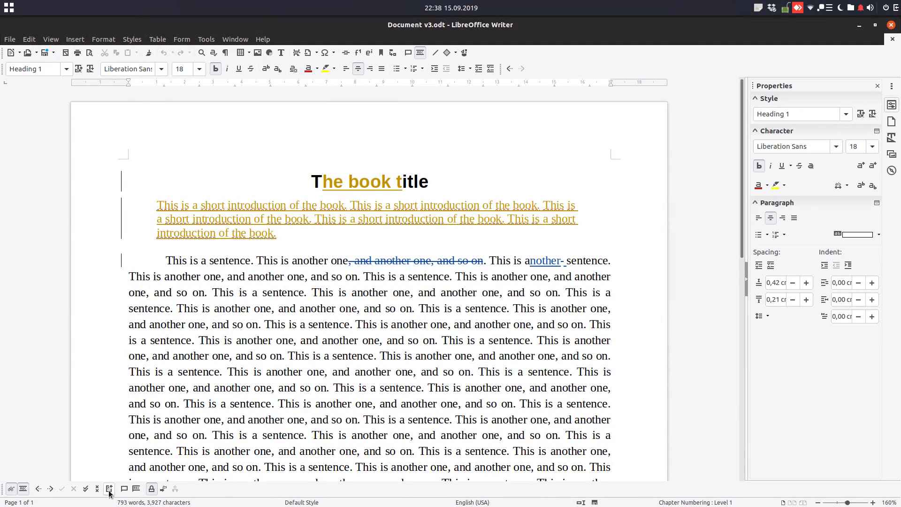
# Reopen Manage Changes and select the commented changes in the list one after another
pyautogui.click(109, 489)
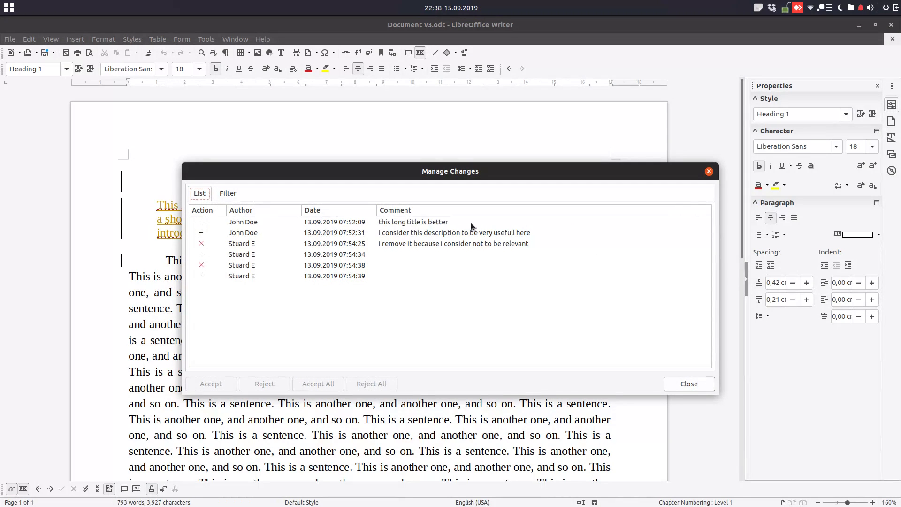
pyautogui.click(416, 224)
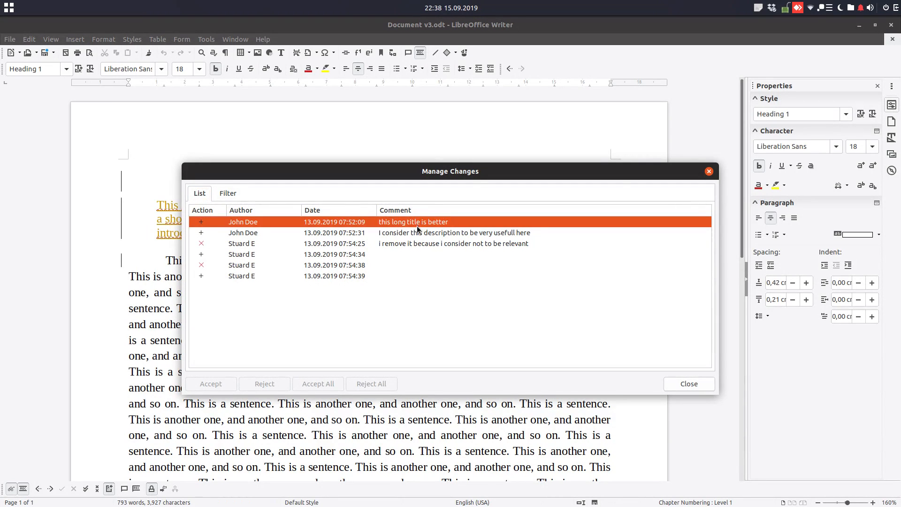
pyautogui.click(416, 230)
pyautogui.click(358, 243)
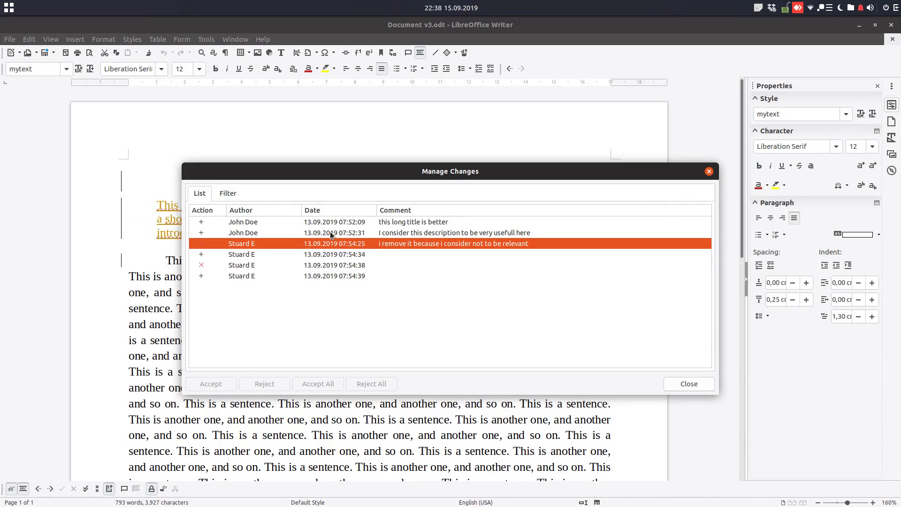
# Compare the list of changes with the available filter criteria for date, author, action and comment
pyautogui.click(228, 193)
pyautogui.click(200, 194)
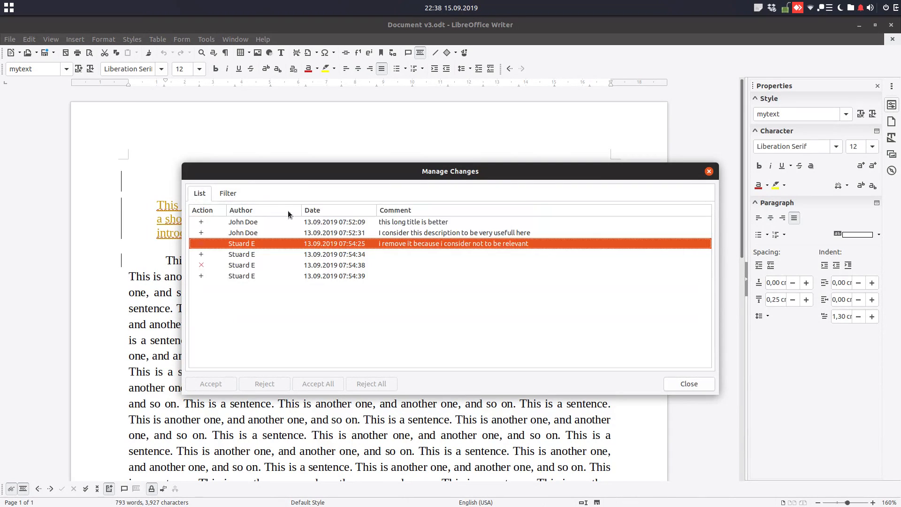
pyautogui.click(227, 194)
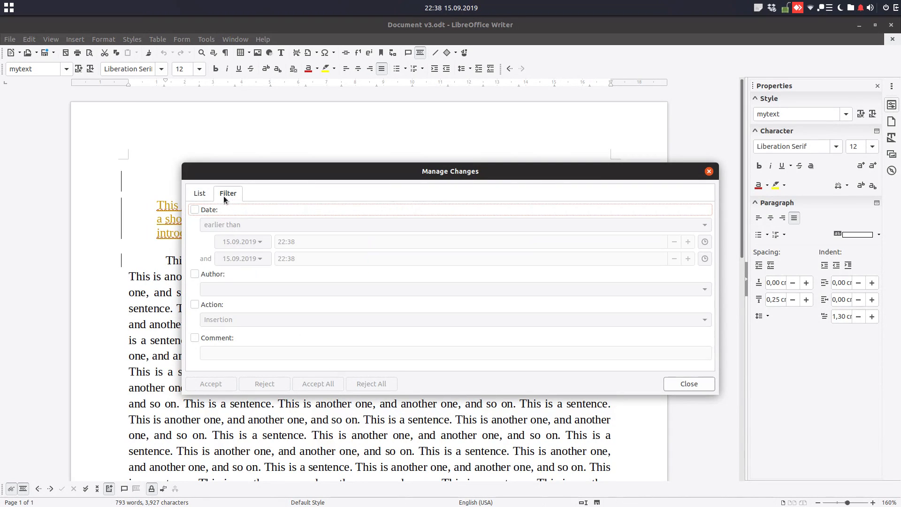
pyautogui.click(208, 196)
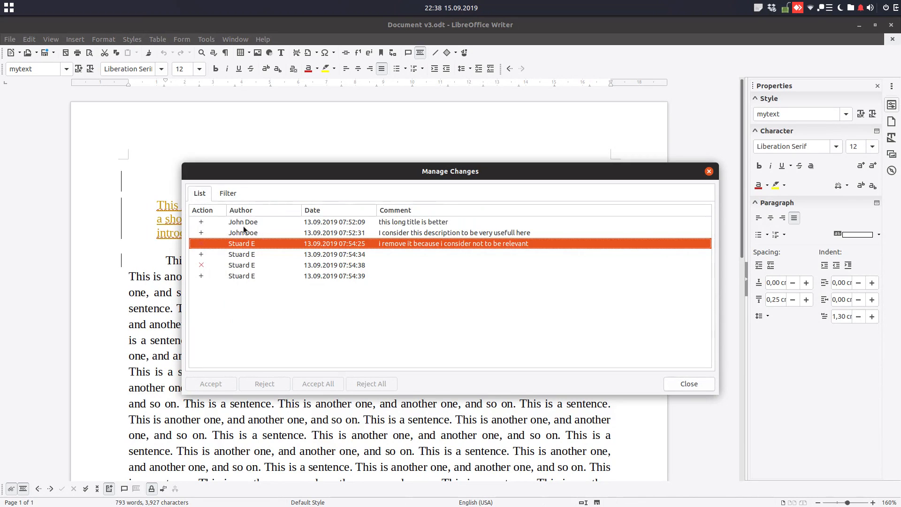
pyautogui.click(227, 193)
pyautogui.click(207, 194)
pyautogui.click(226, 193)
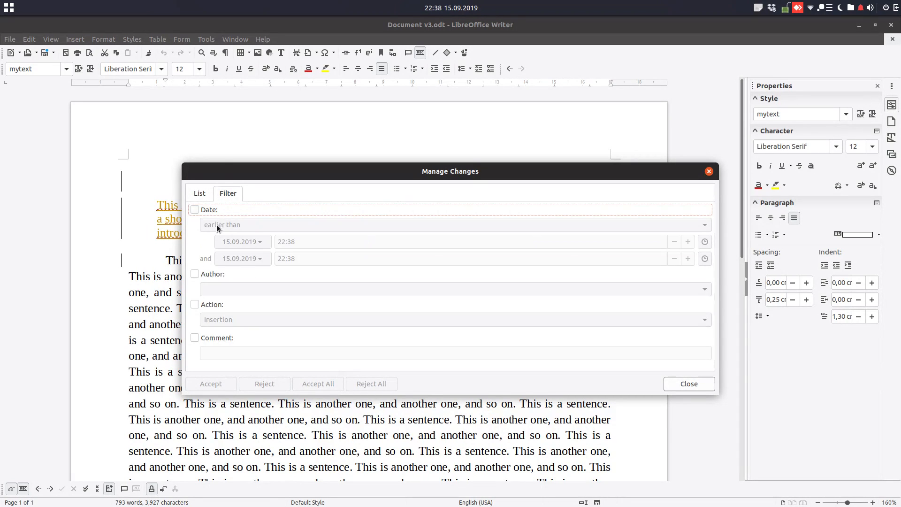
# Filter the tracked changes by the second author and show the filtered list
pyautogui.click(209, 275)
pyautogui.click(219, 287)
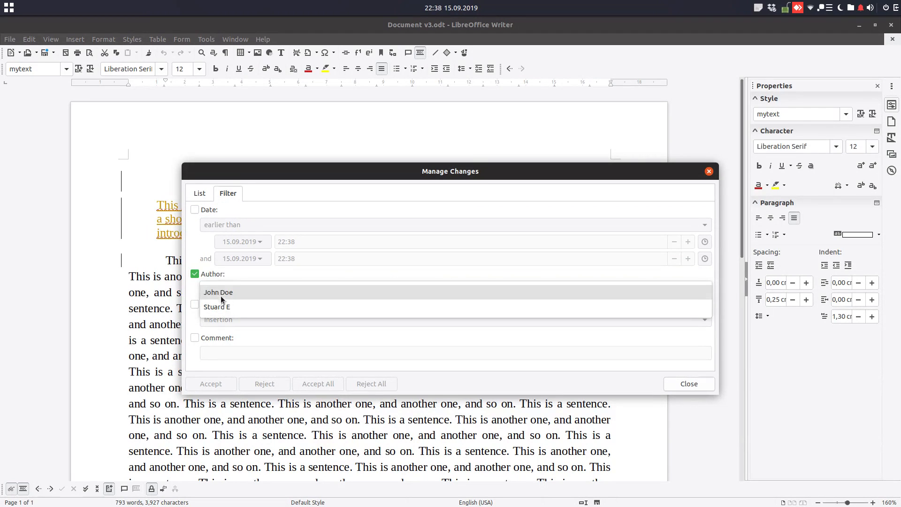
pyautogui.click(228, 308)
pyautogui.click(201, 193)
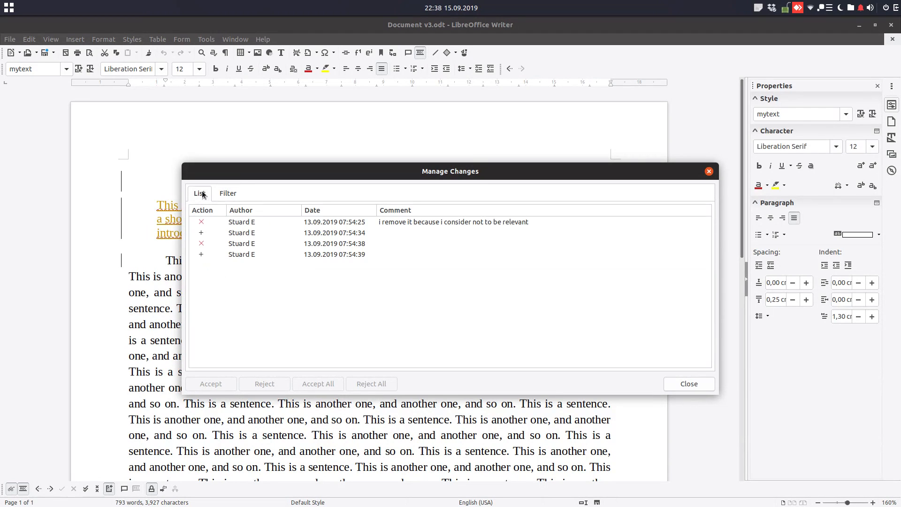
# Move Manage Changes off the text and select the author's first two changes to locate them in the document
pyautogui.click(272, 221)
pyautogui.moveTo(381, 172); pyautogui.dragTo(774, 129)
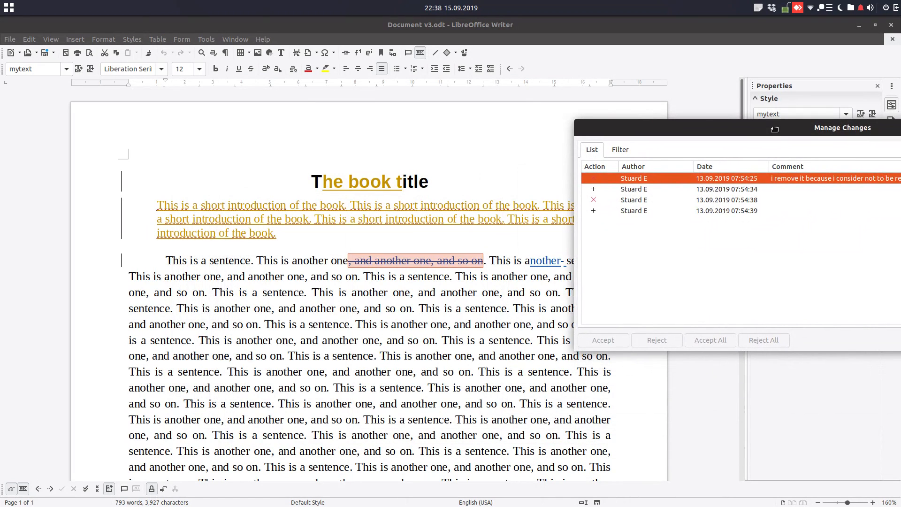
pyautogui.click(708, 190)
pyautogui.click(701, 180)
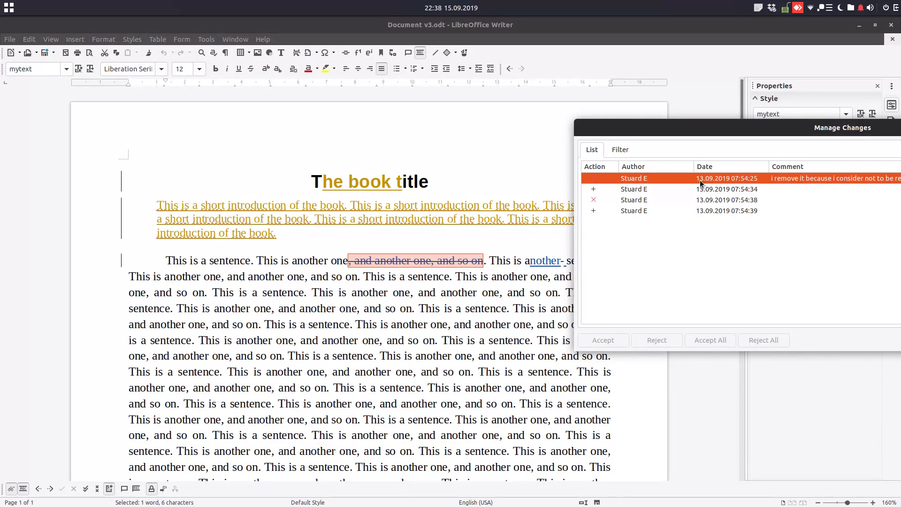
# Add an action filter for Deletion to the author filter and show the filtered list
pyautogui.click(621, 151)
pyautogui.click(606, 260)
pyautogui.click(611, 275)
pyautogui.click(596, 293)
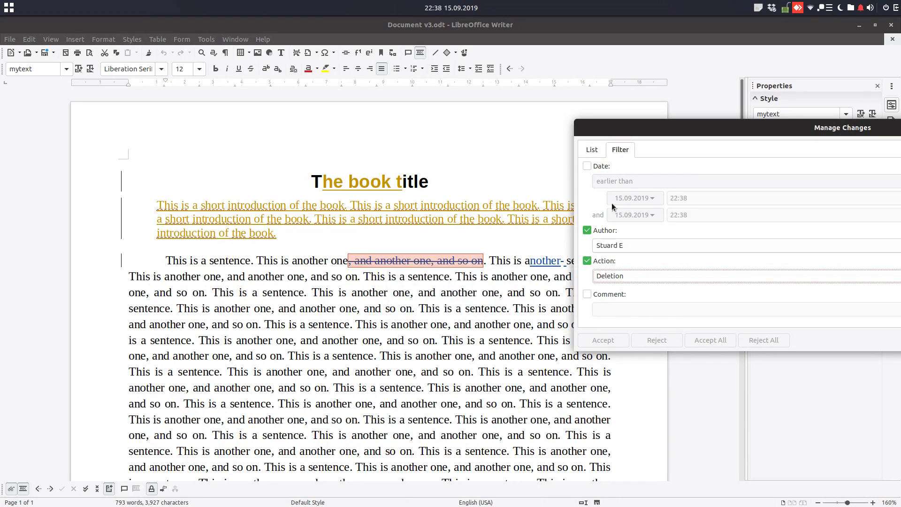
pyautogui.click(591, 151)
# Select the two filtered deletions alternately to locate each one in the first body sentence
pyautogui.click(638, 179)
pyautogui.press('Down')
pyautogui.press('Up')
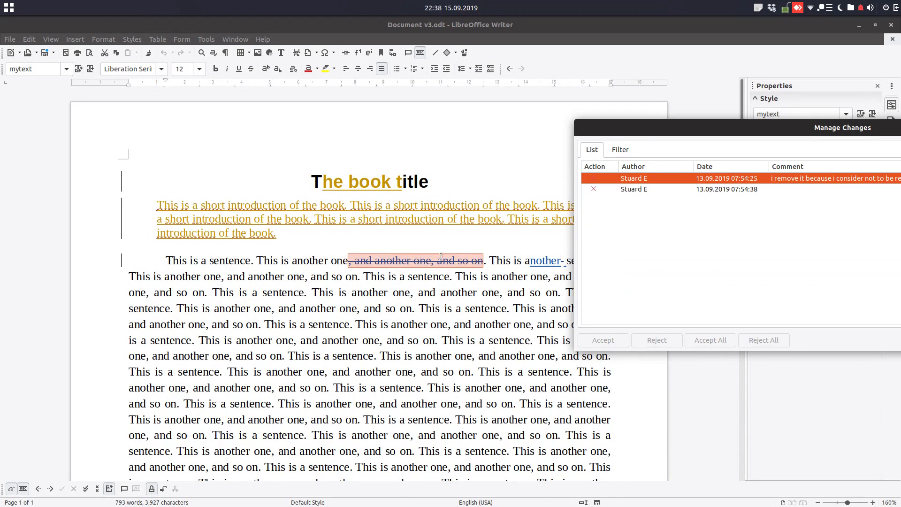
pyautogui.click(605, 192)
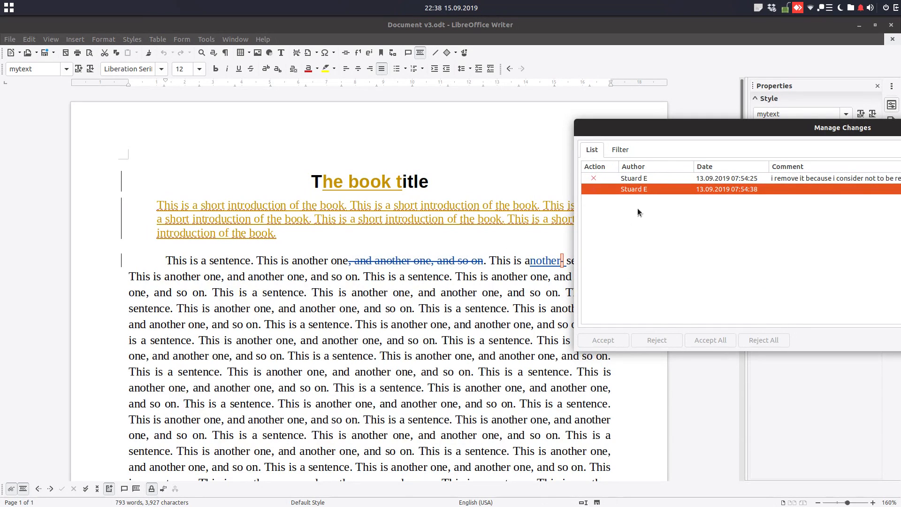
pyautogui.click(634, 178)
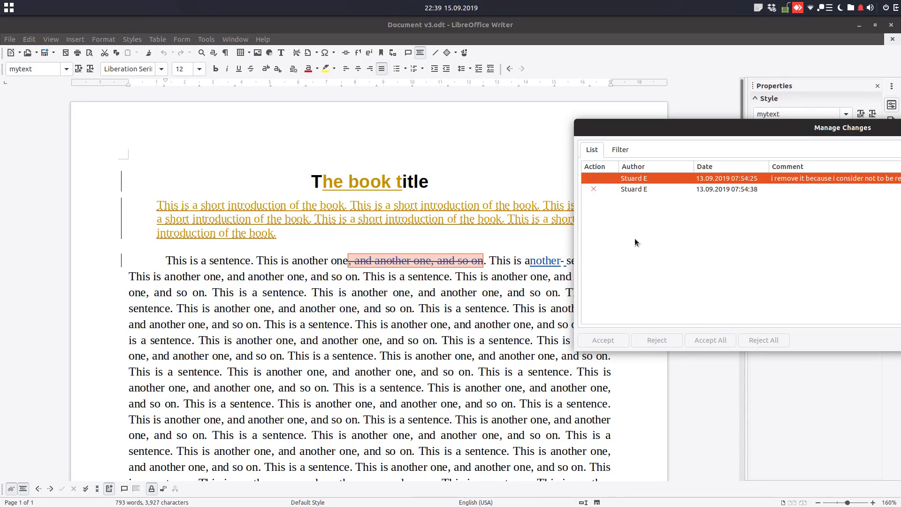
# Turn off the author and action filters, show the full list of changes, and close Manage Changes
pyautogui.click(619, 151)
pyautogui.click(604, 232)
pyautogui.click(602, 260)
pyautogui.click(592, 149)
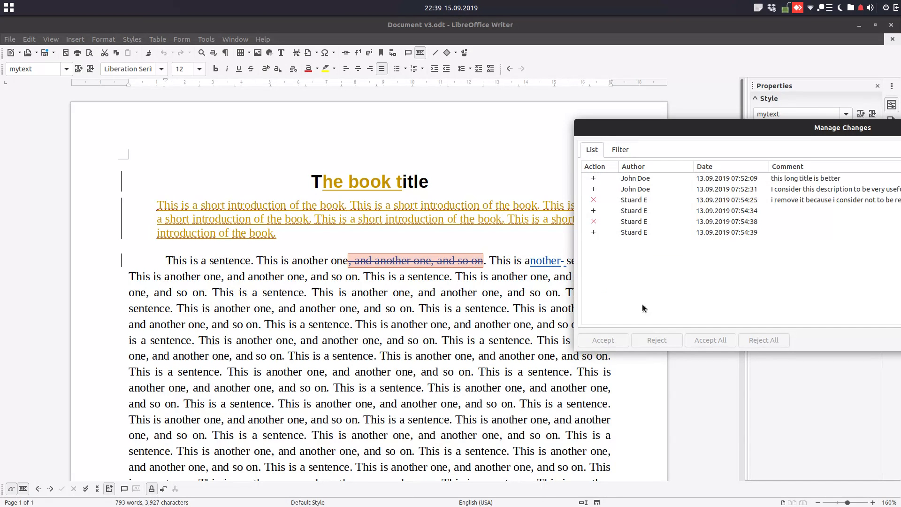
pyautogui.moveTo(703, 134); pyautogui.dragTo(243, 143)
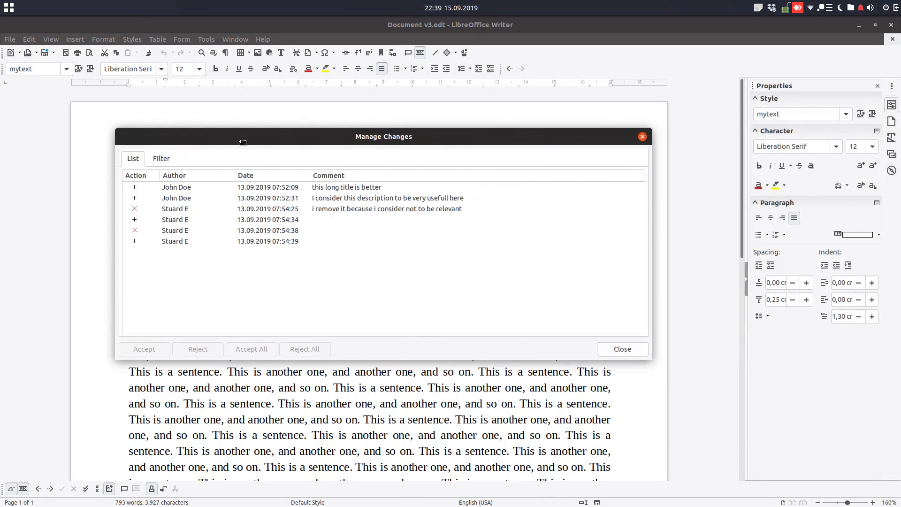
pyautogui.click(608, 350)
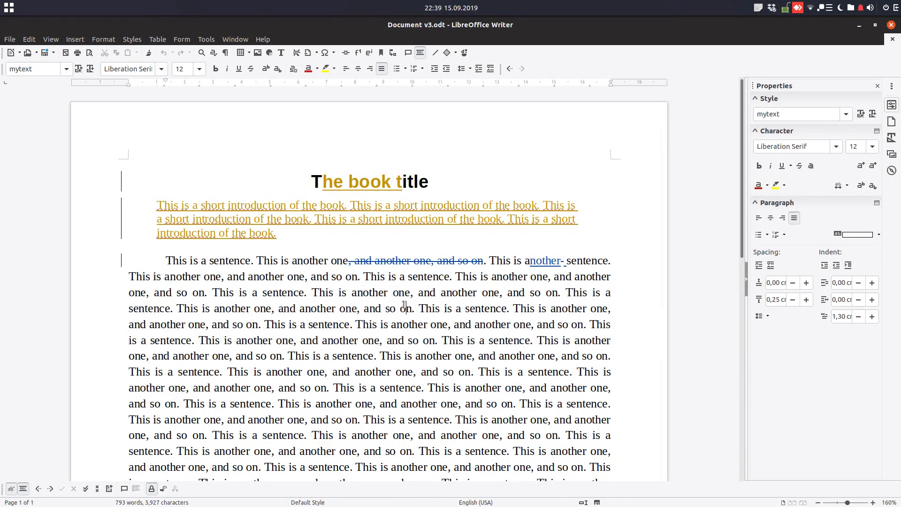
# Remove the protection from the tracked changes by entering the protection password
pyautogui.click(152, 489)
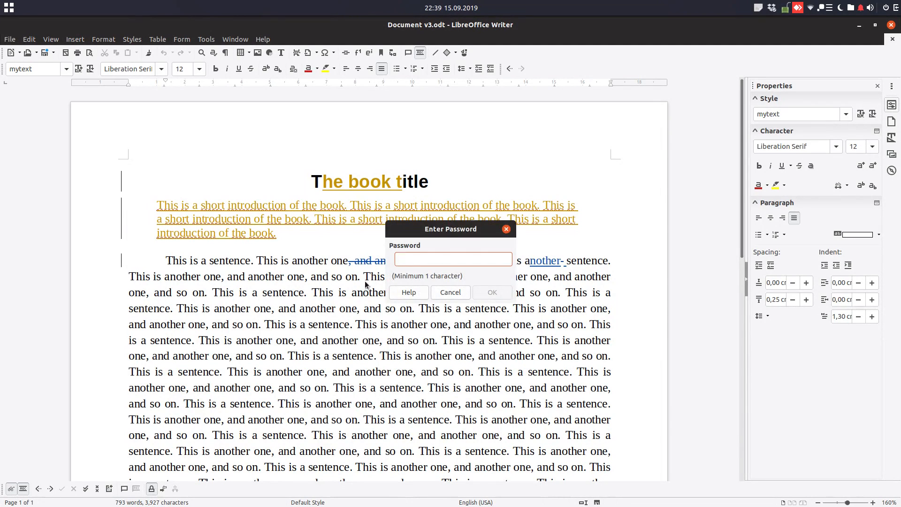
pyautogui.write('1')
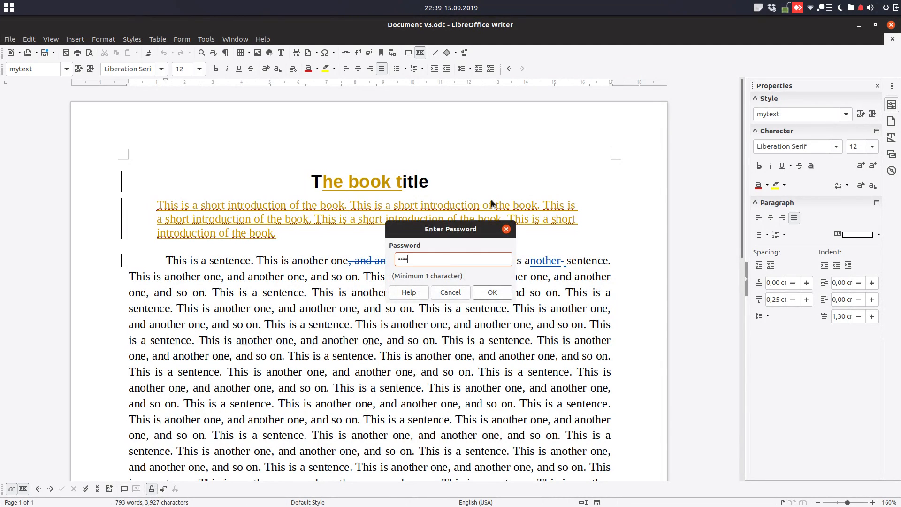
pyautogui.press('Return')
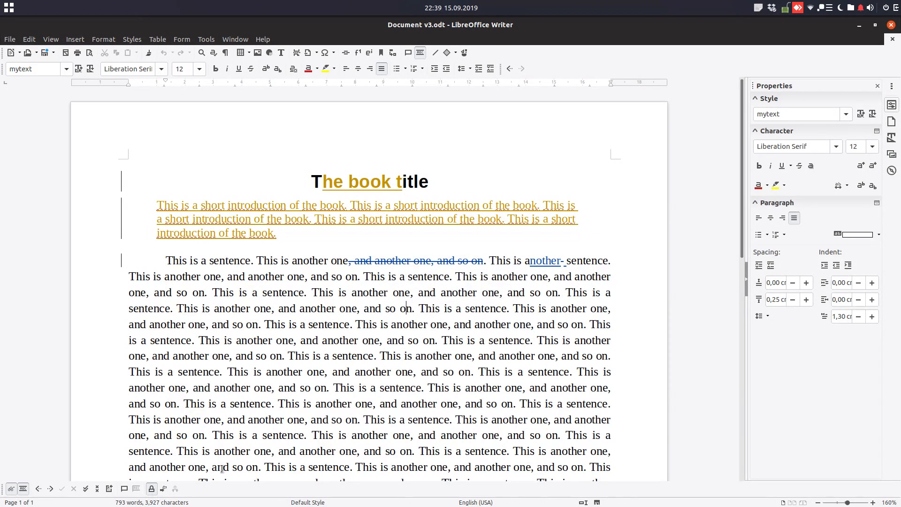
# Open Manage Changes and filter the unprotected tracked changes by the second author
pyautogui.click(108, 488)
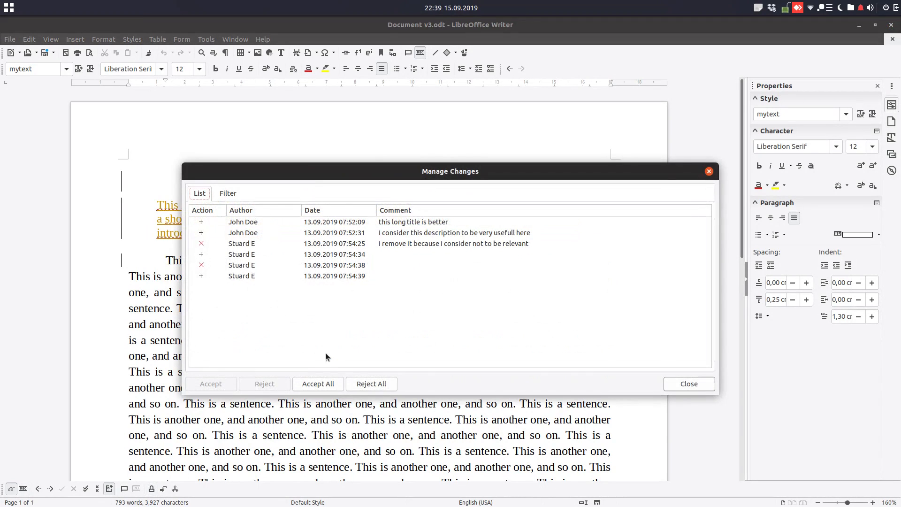
pyautogui.click(229, 193)
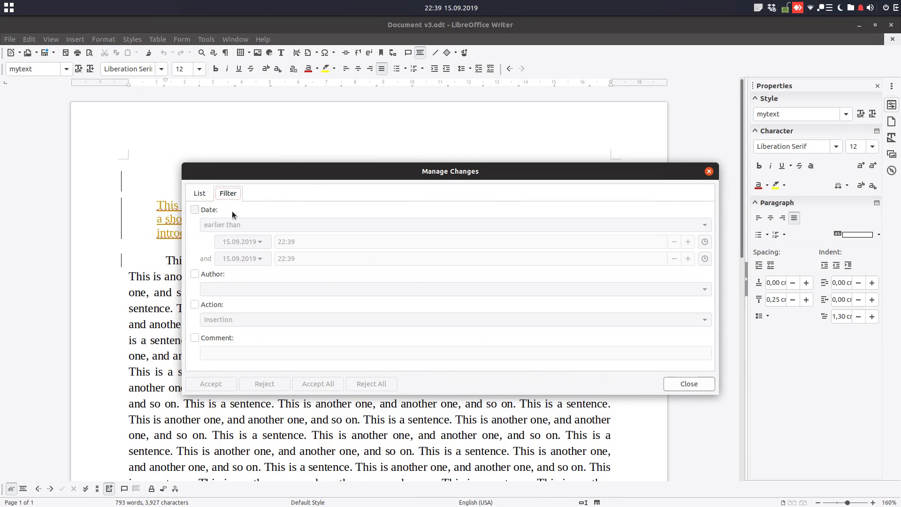
pyautogui.click(209, 277)
pyautogui.click(218, 287)
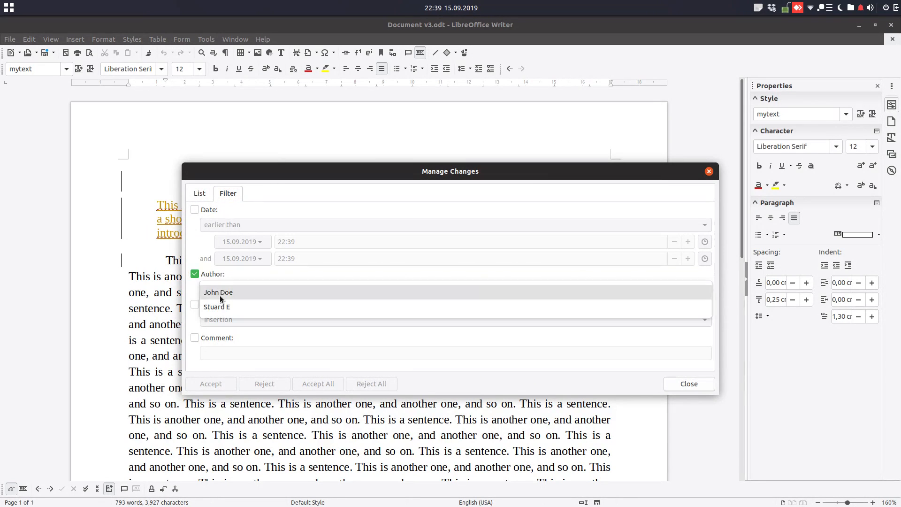
pyautogui.click(223, 307)
pyautogui.click(223, 289)
pyautogui.click(225, 277)
pyautogui.click(226, 291)
pyautogui.click(227, 304)
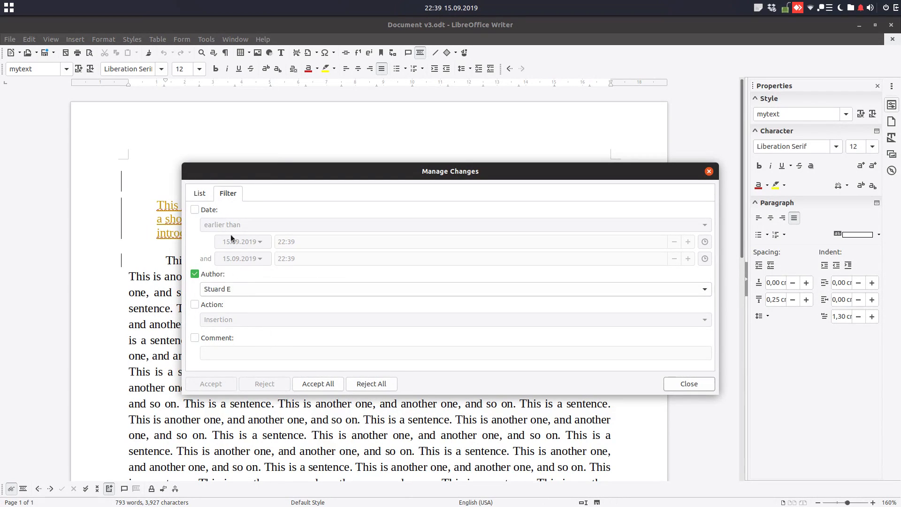
# Accept the filtered author's commented deletion of ", and another one, and so on" in the first body line
pyautogui.click(199, 194)
pyautogui.click(247, 224)
pyautogui.moveTo(344, 174); pyautogui.dragTo(750, 95)
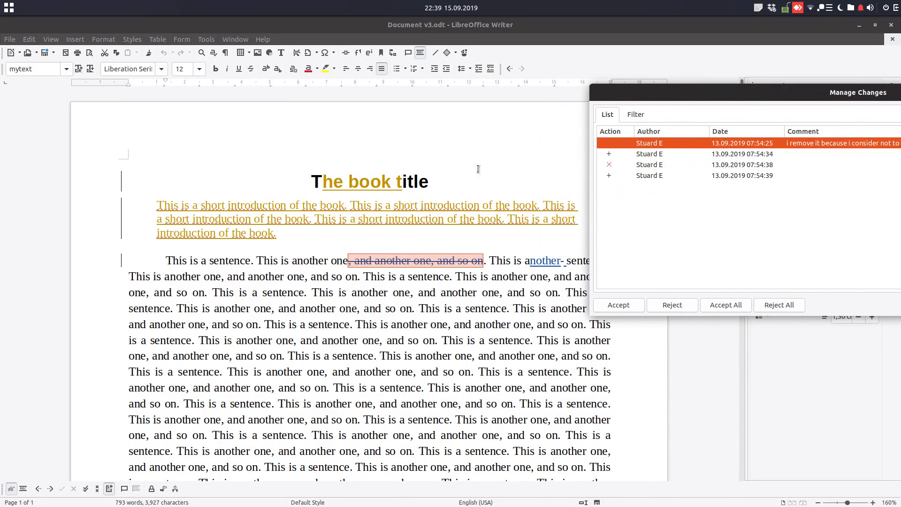
pyautogui.click(668, 149)
pyautogui.click(672, 142)
pyautogui.click(620, 306)
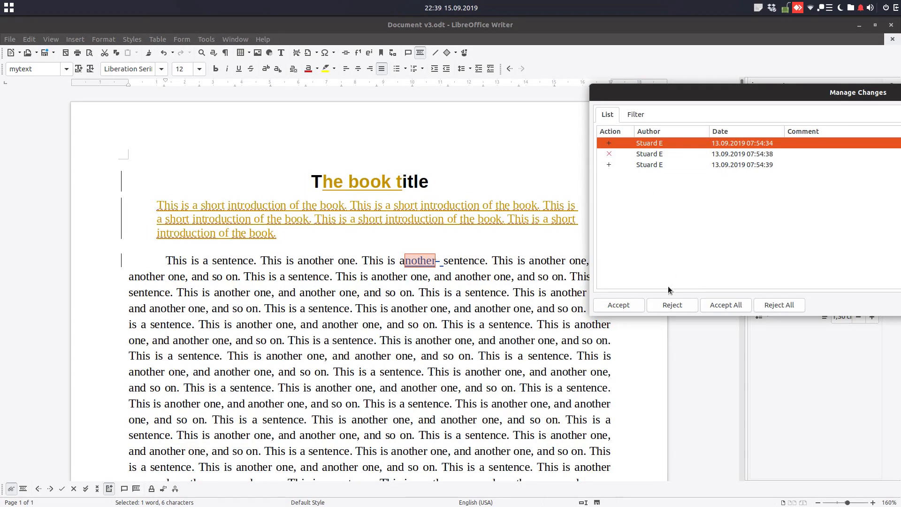
# Reject the same author's remaining filtered changes around "another-" in the first body line
pyautogui.click(680, 308)
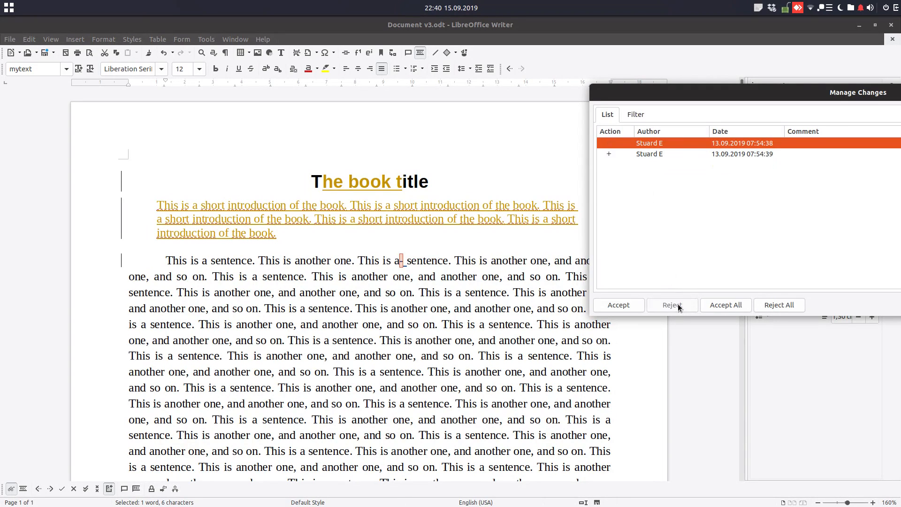
pyautogui.click(678, 306)
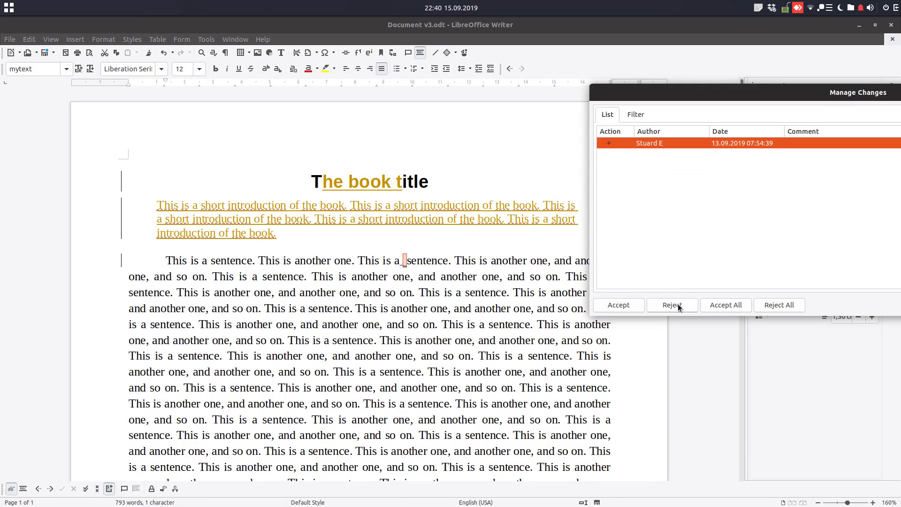
pyautogui.click(678, 306)
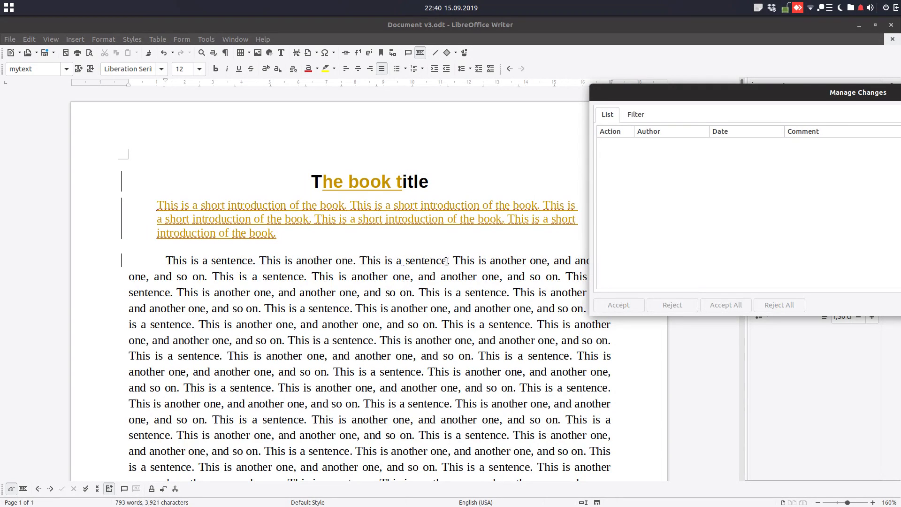
# Turn off the author filter, select the inserted introduction in the full list of changes, and close Manage Changes
pyautogui.click(636, 115)
pyautogui.click(604, 196)
pyautogui.click(603, 195)
pyautogui.click(607, 114)
pyautogui.click(646, 148)
pyautogui.click(648, 154)
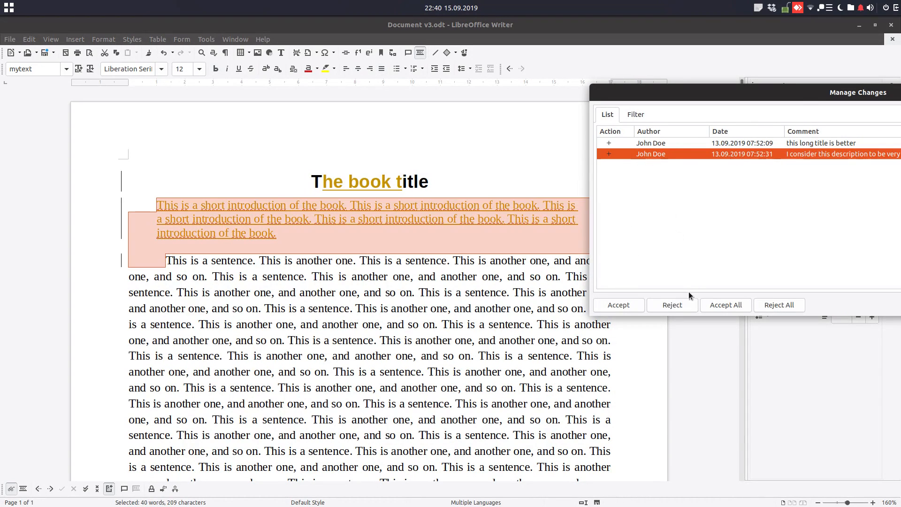
pyautogui.moveTo(736, 92); pyautogui.dragTo(373, 178)
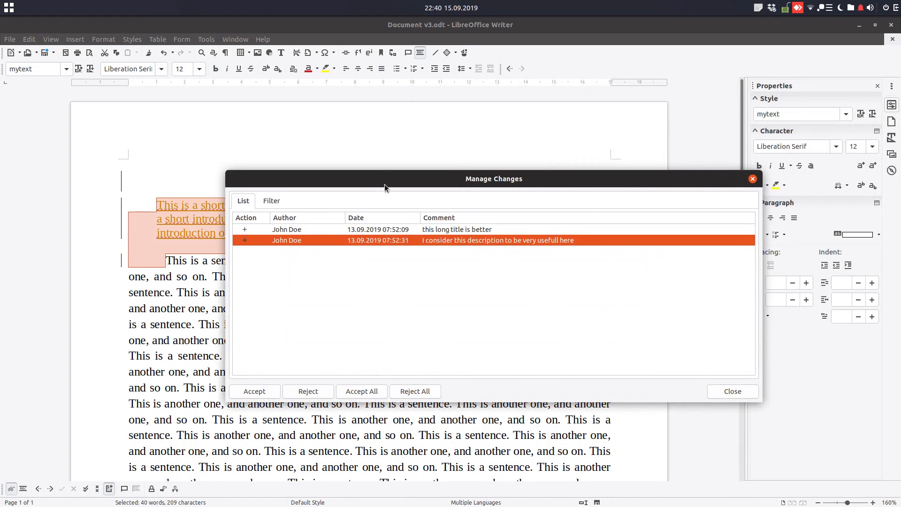
pyautogui.click(751, 180)
pyautogui.click(505, 319)
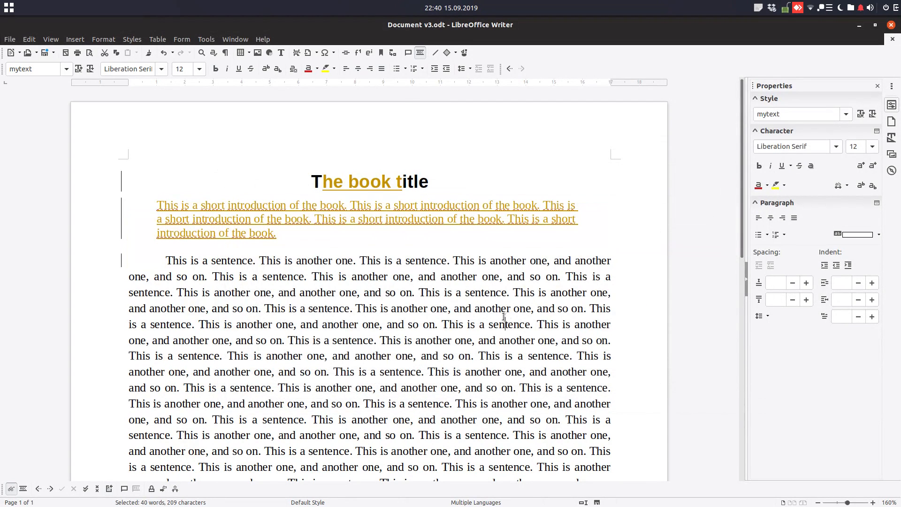
# Locate the commented title insertion through the Manage Changes list and close the dialog
pyautogui.click(382, 187)
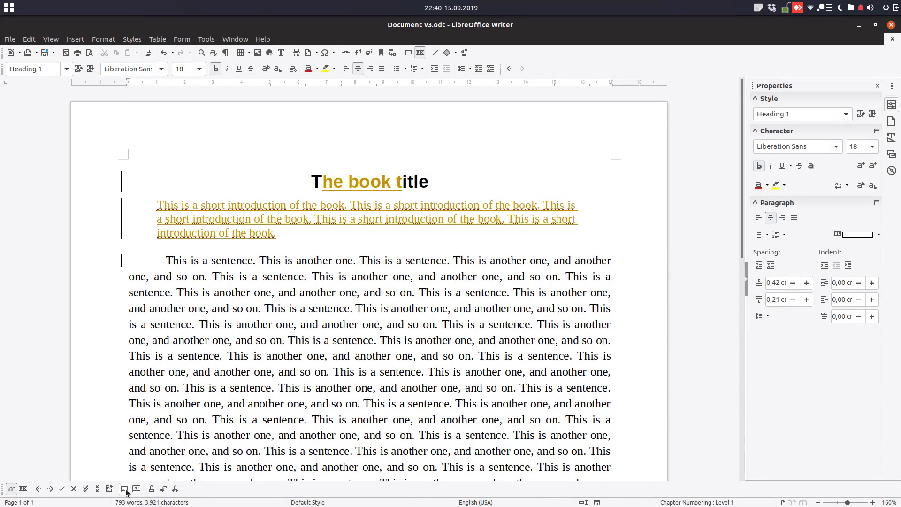
pyautogui.click(109, 489)
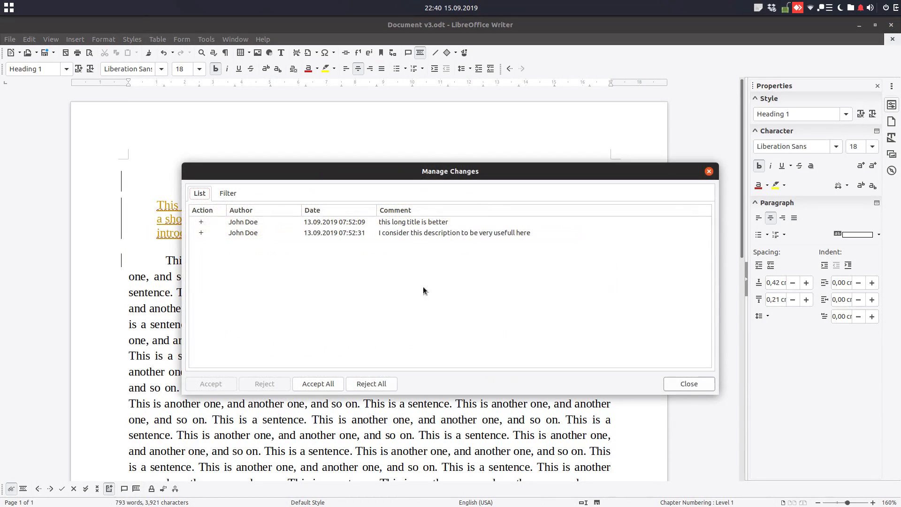
pyautogui.click(465, 222)
pyautogui.click(684, 384)
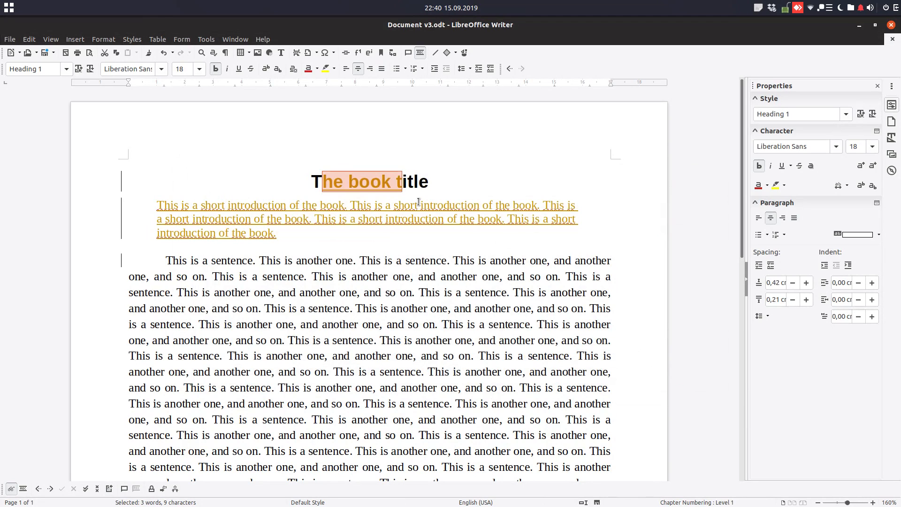
# Accept the tracked insertion "he book t" directly in the title text
pyautogui.click(385, 189)
pyautogui.rightClick(378, 189)
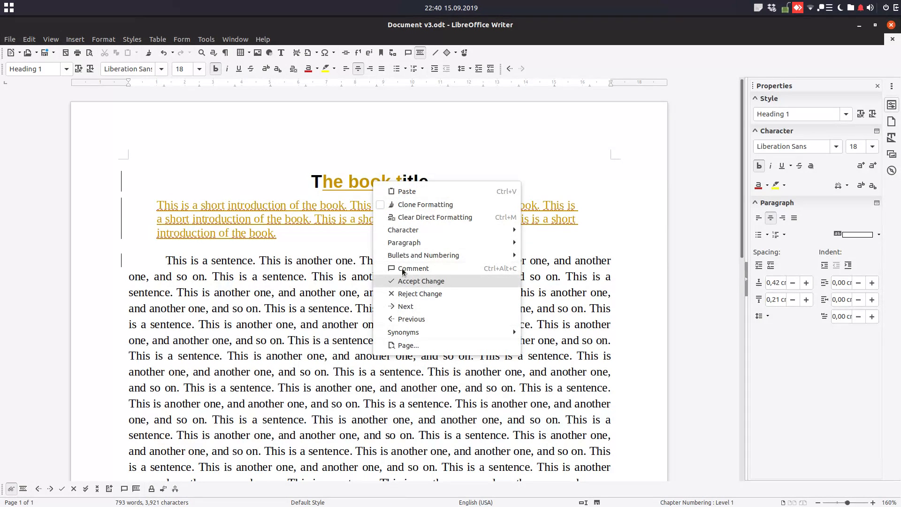
pyautogui.click(342, 188)
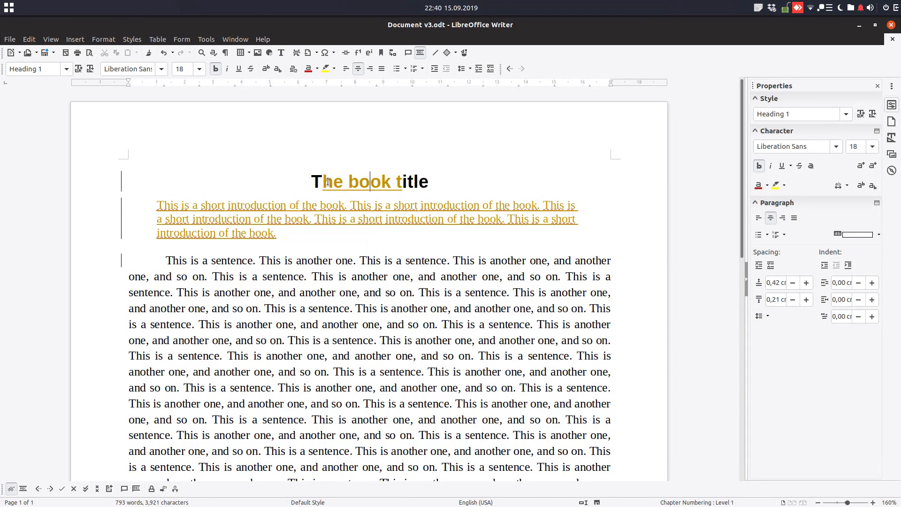
pyautogui.moveTo(328, 182)
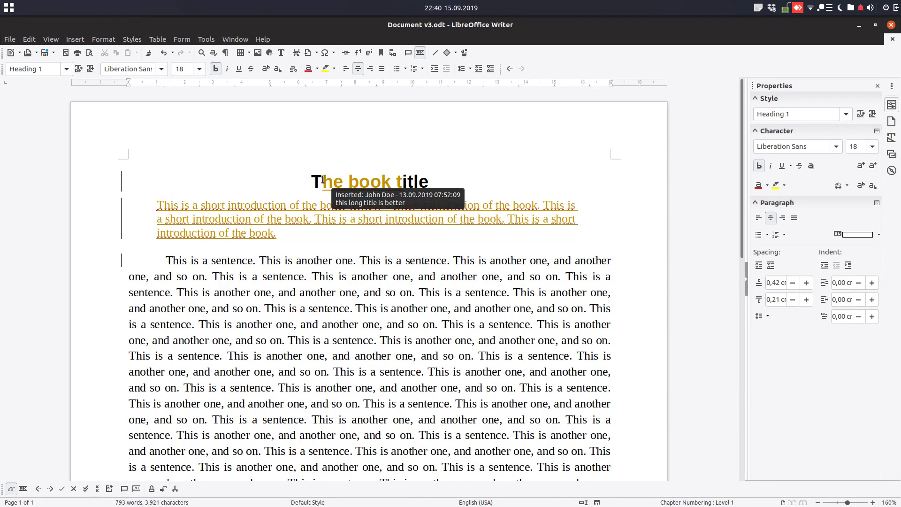
pyautogui.rightClick(380, 185)
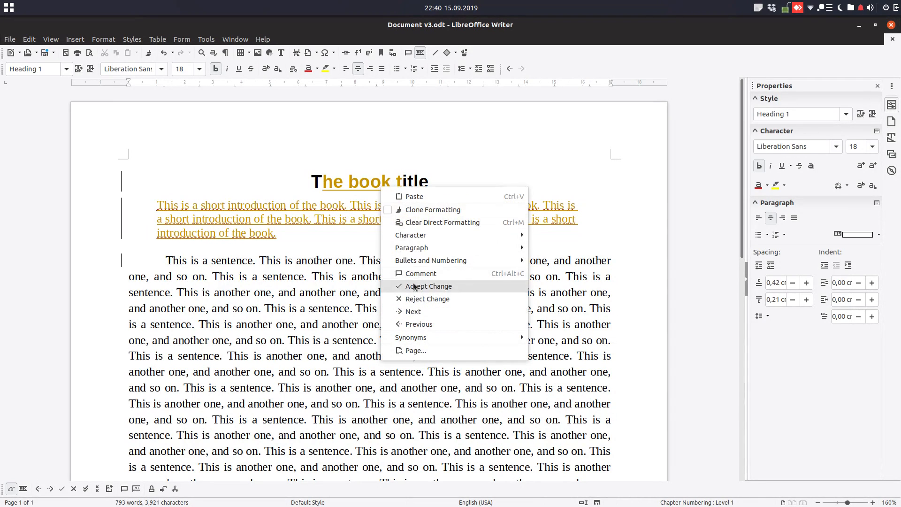
pyautogui.click(415, 287)
# Accept the tracked introduction insertion at the cursor, and undo that acceptance
pyautogui.click(306, 206)
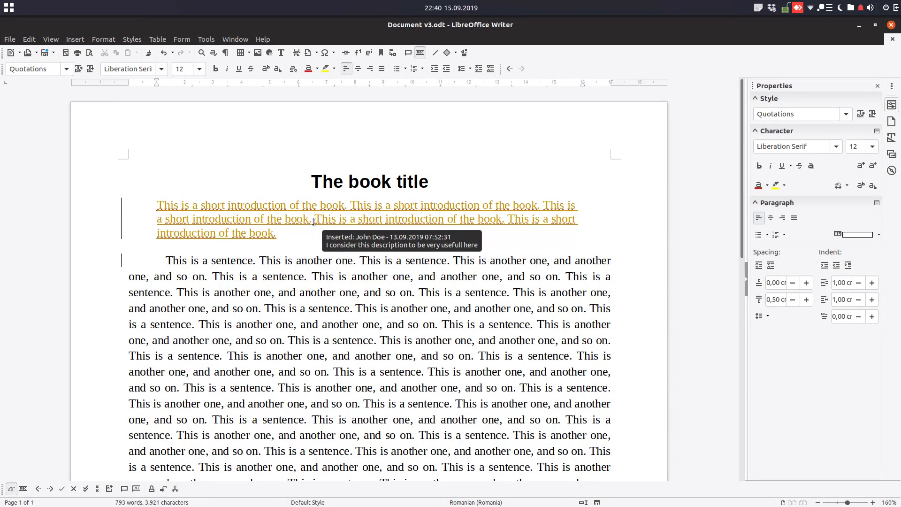
pyautogui.click(61, 492)
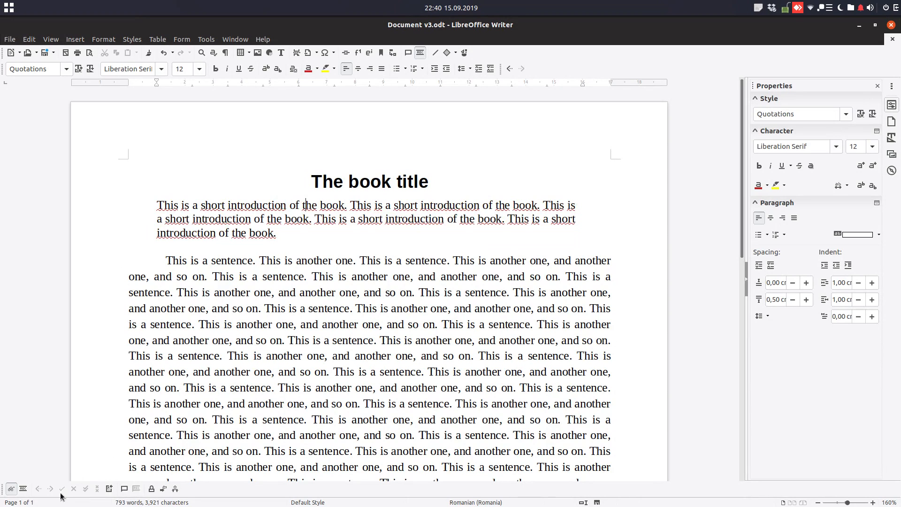
pyautogui.click(163, 53)
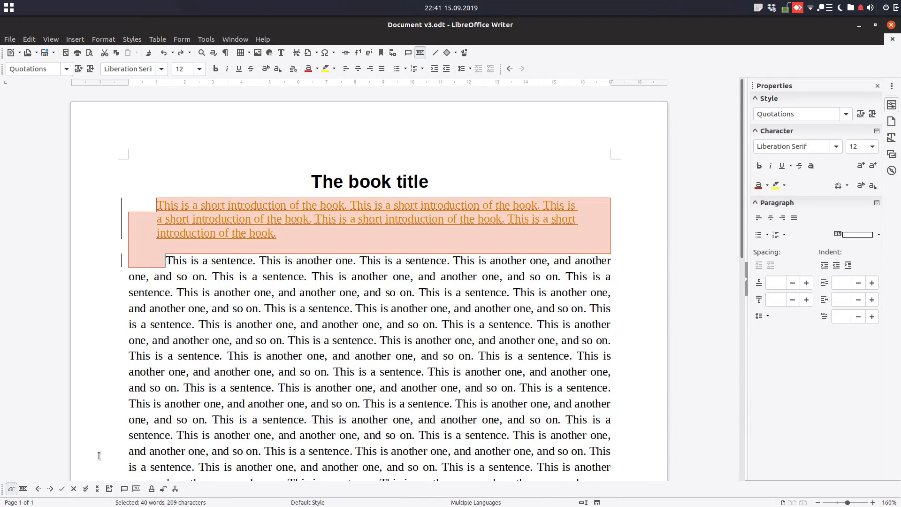
# Accept the introduction insertion again straight from its text, and undo the acceptance once more
pyautogui.doubleClick(285, 219)
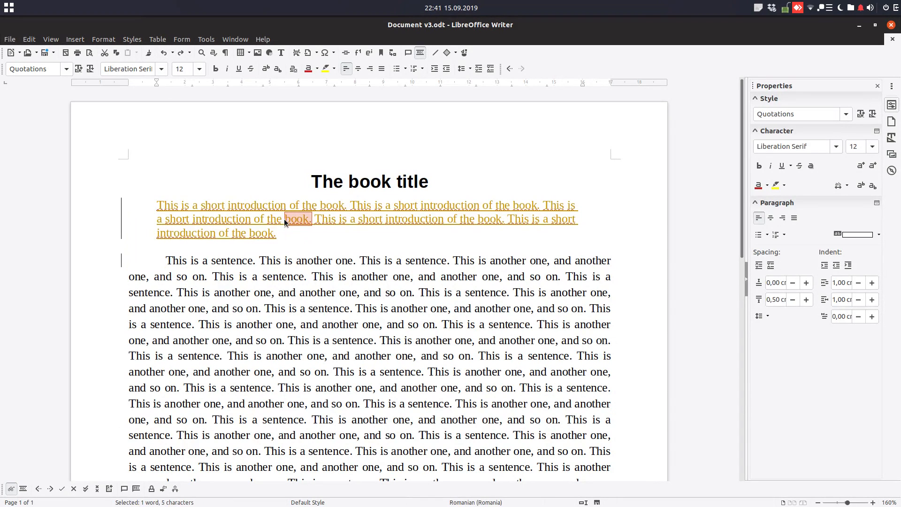
pyautogui.click(284, 219)
pyautogui.rightClick(280, 220)
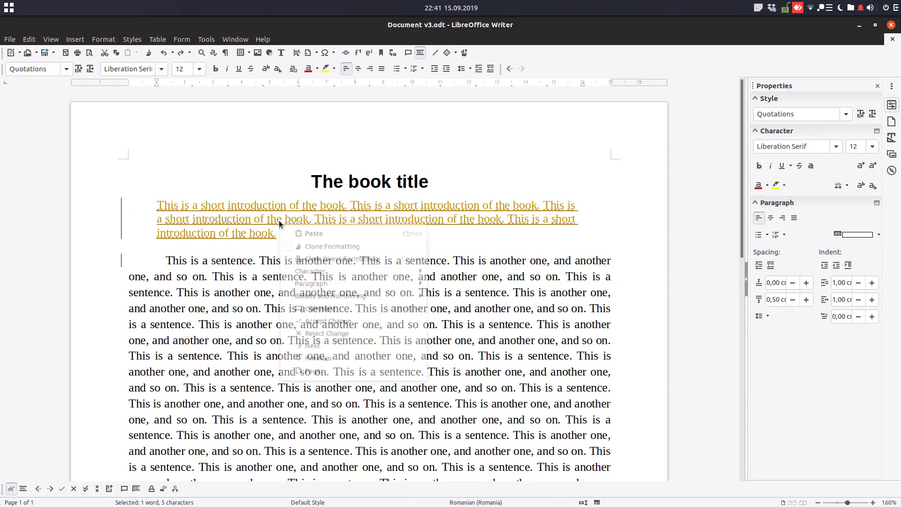
pyautogui.click(304, 320)
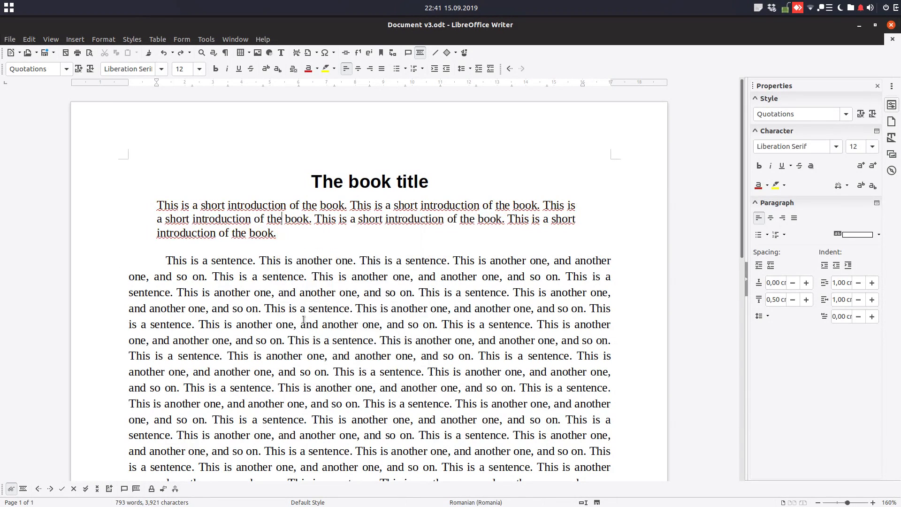
pyautogui.click(163, 53)
pyautogui.click(181, 126)
# Accept the tracked insertion of the introduction paragraph with the Track Changes Accept command
pyautogui.click(185, 216)
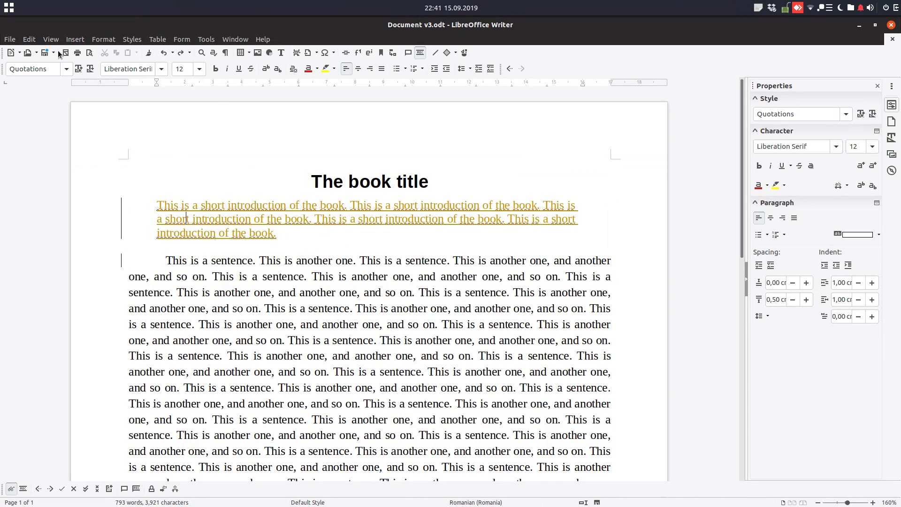
pyautogui.click(49, 40)
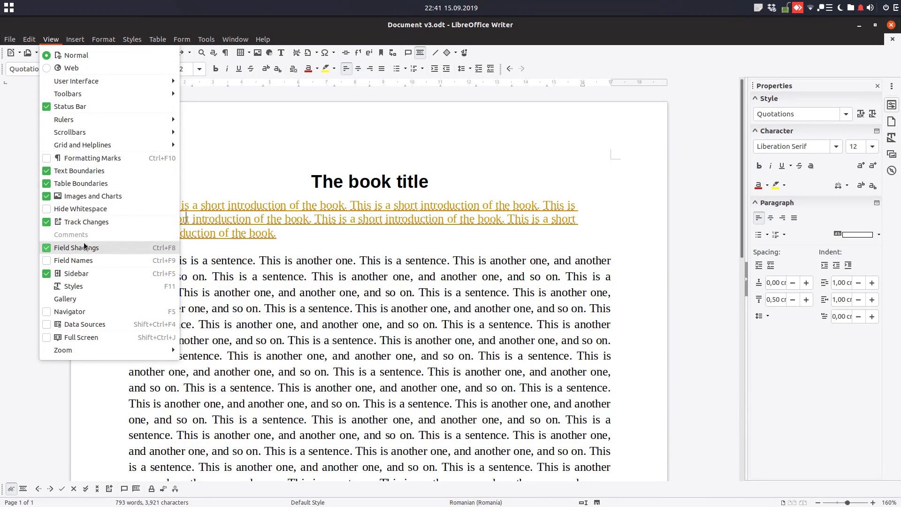
pyautogui.moveTo(29, 39)
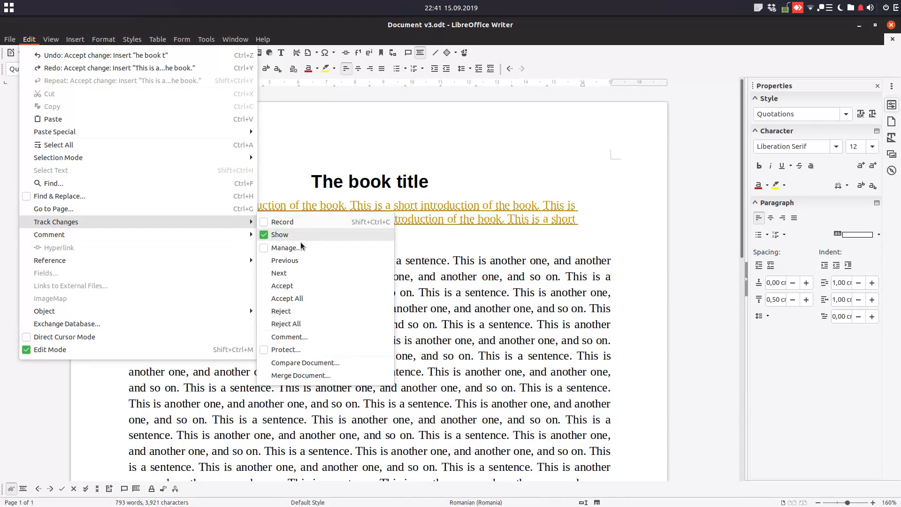
pyautogui.click(295, 289)
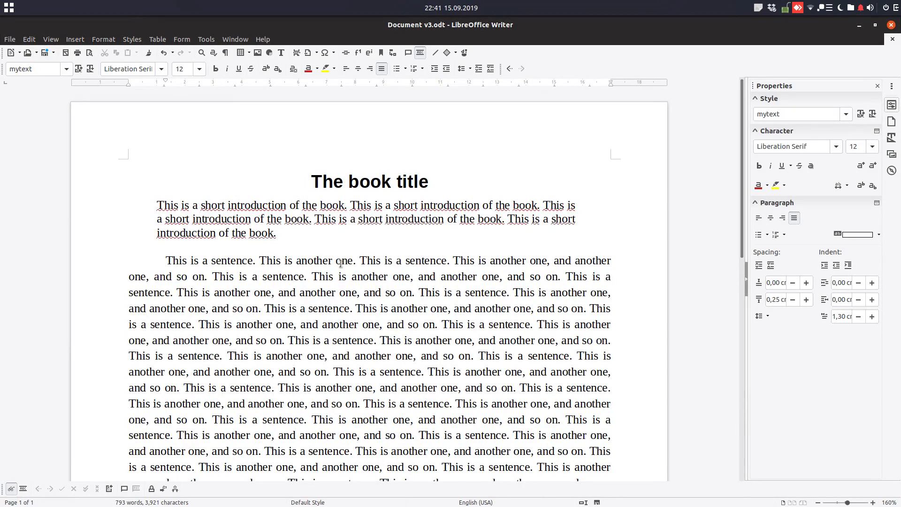
# Save and close the document, and reopen Document v3.odt from the Long document folder
pyautogui.click(341, 261)
pyautogui.click(350, 179)
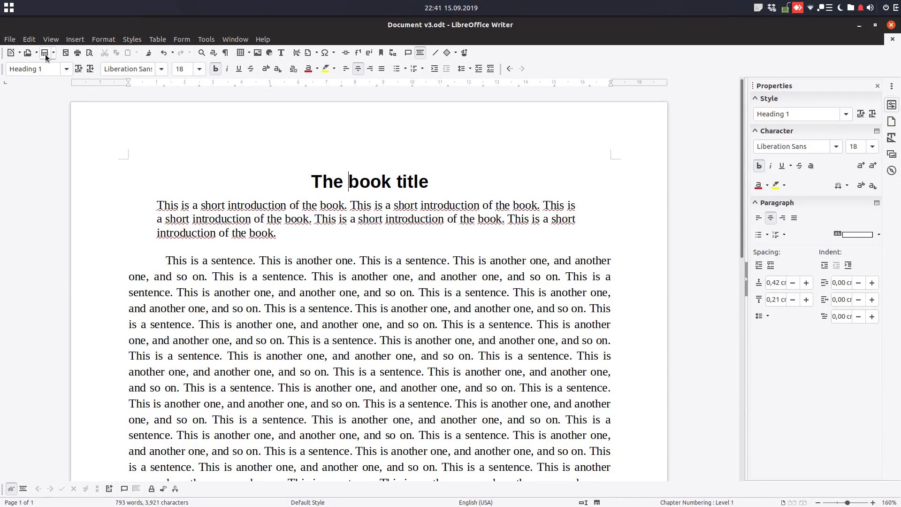
pyautogui.click(891, 27)
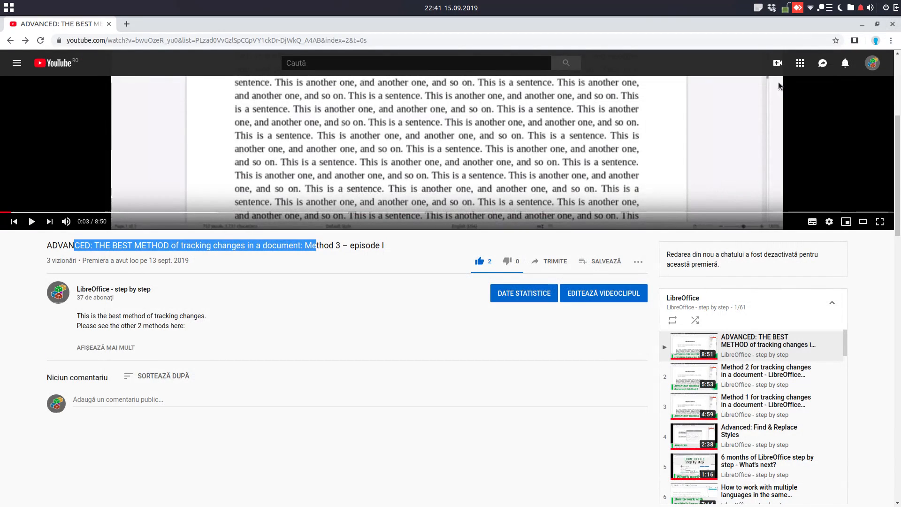
pyautogui.click(892, 24)
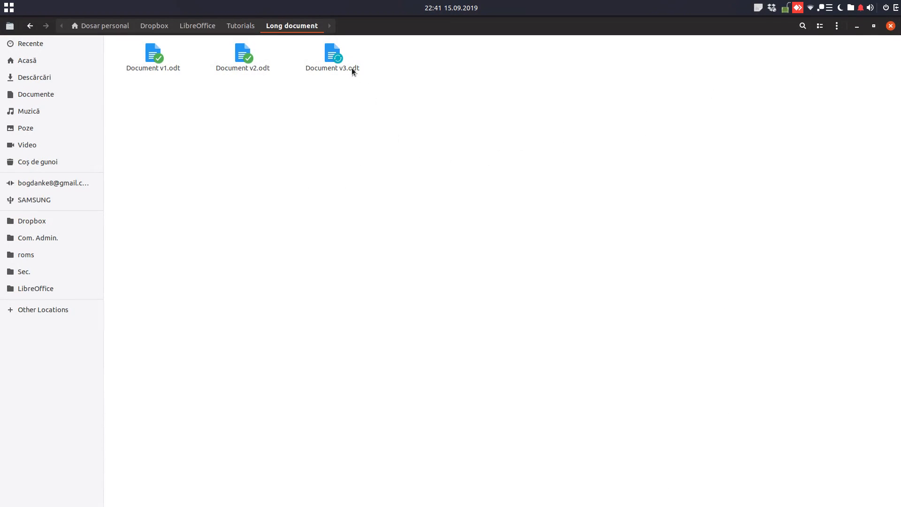
pyautogui.doubleClick(337, 54)
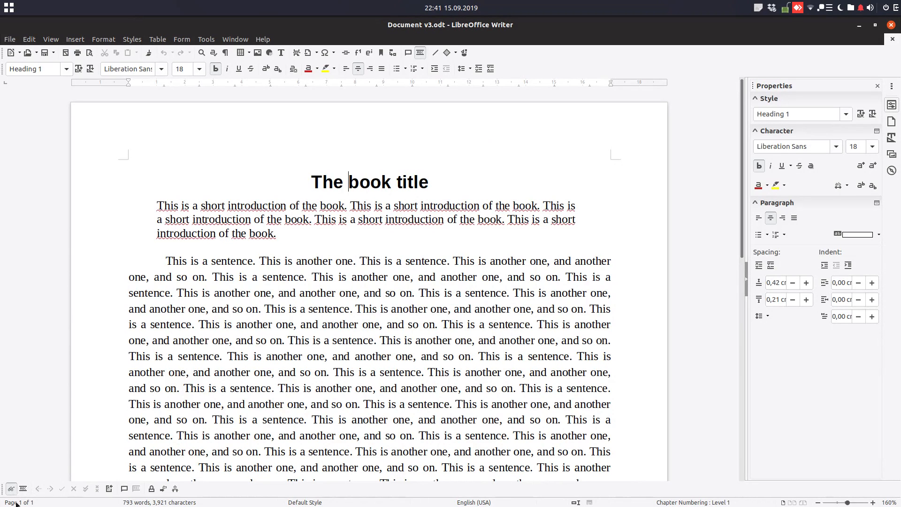
# Check the list and filter in Manage Changes for any remaining tracked changes, and close the dialog
pyautogui.click(192, 356)
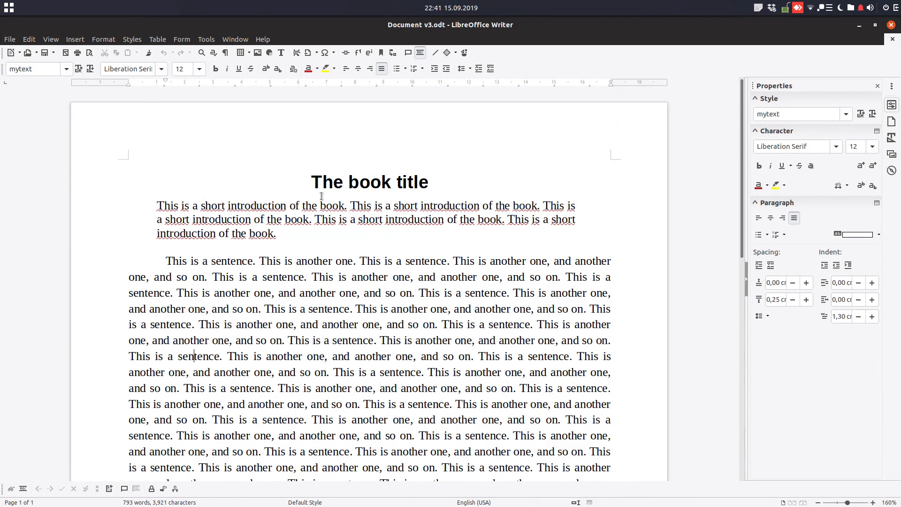
pyautogui.click(109, 488)
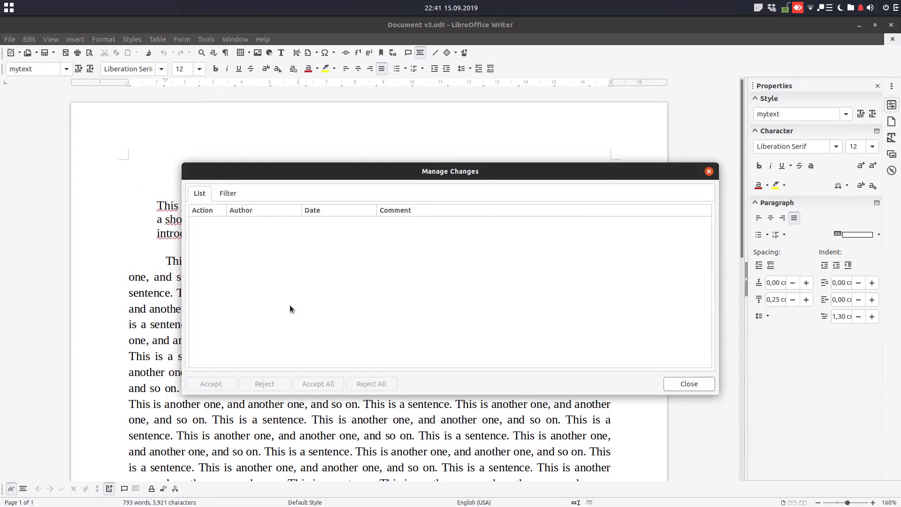
pyautogui.click(230, 194)
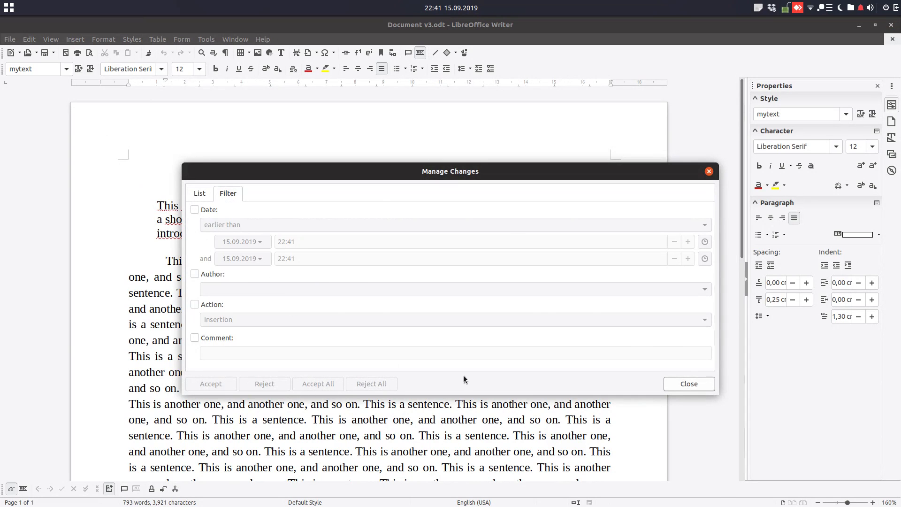
pyautogui.click(688, 383)
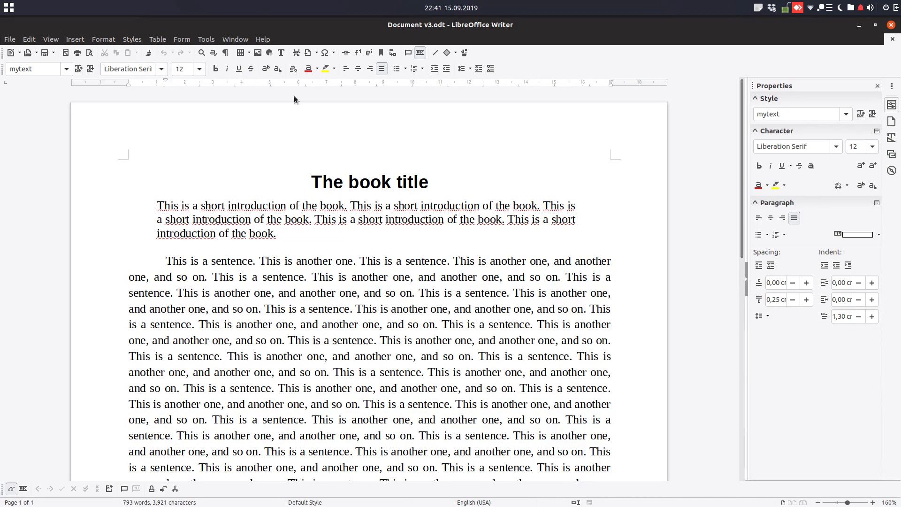
# Open the About LibreOffice information to view the program version
pyautogui.click(267, 42)
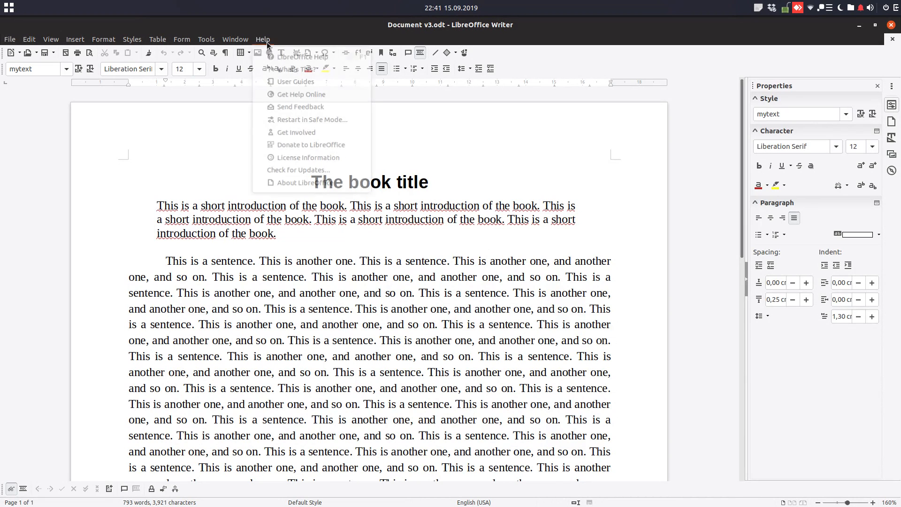
pyautogui.click(291, 182)
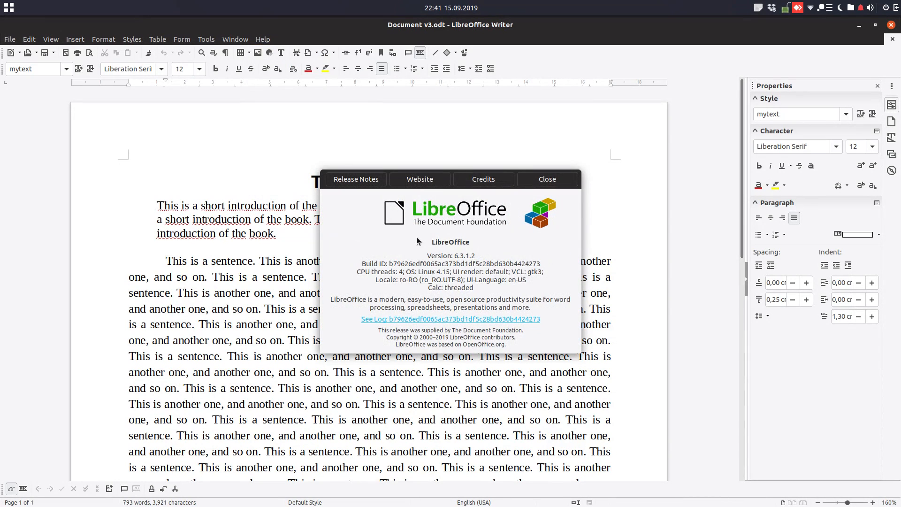